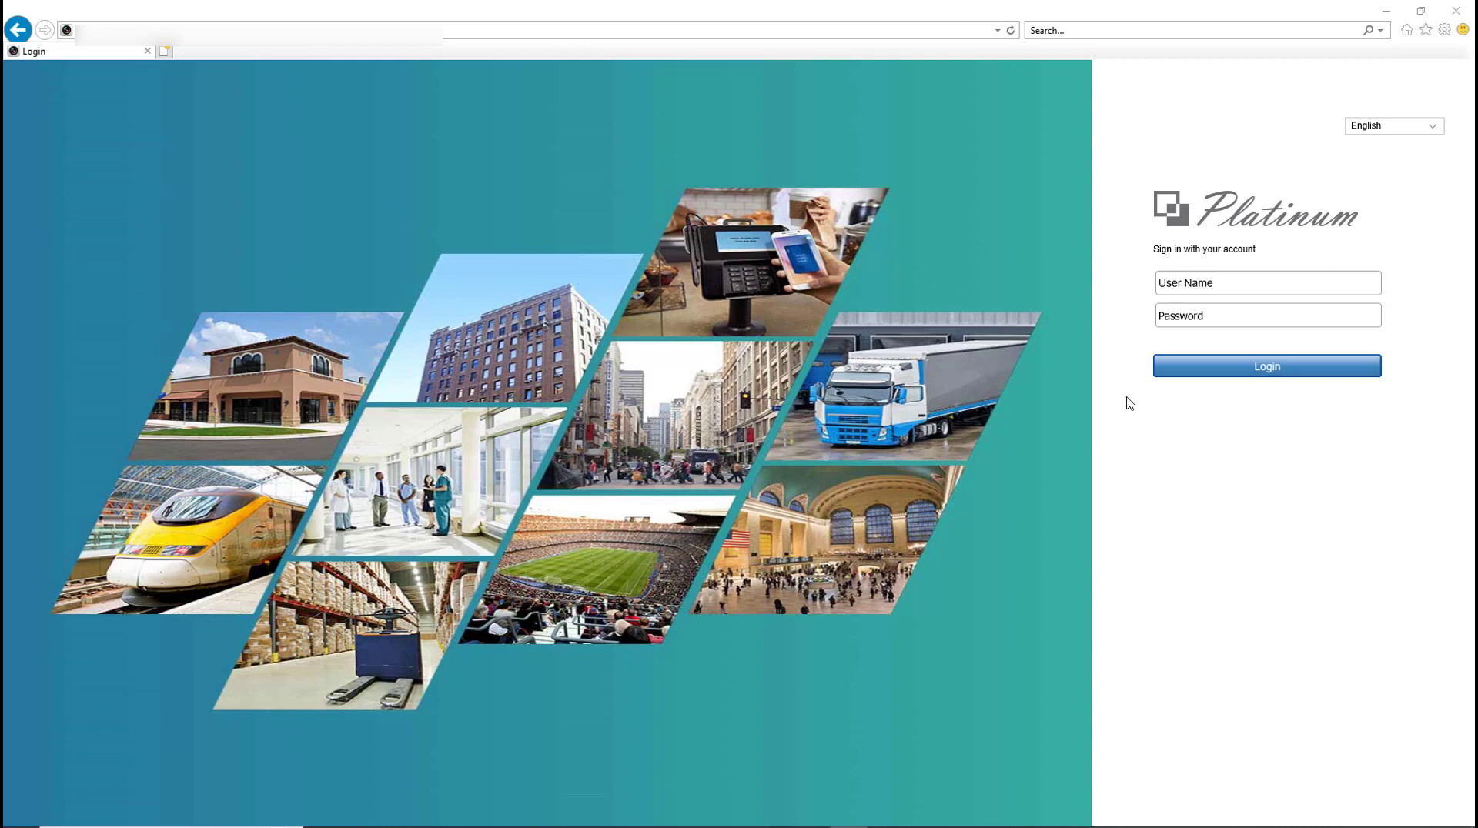
Step: Enter the admin user name and the account password on the NVR login page
{"action": "left_click", "coordinate": [1187, 283]}
{"action": "type", "text": "admin"}
{"action": "key", "text": "Tab"}
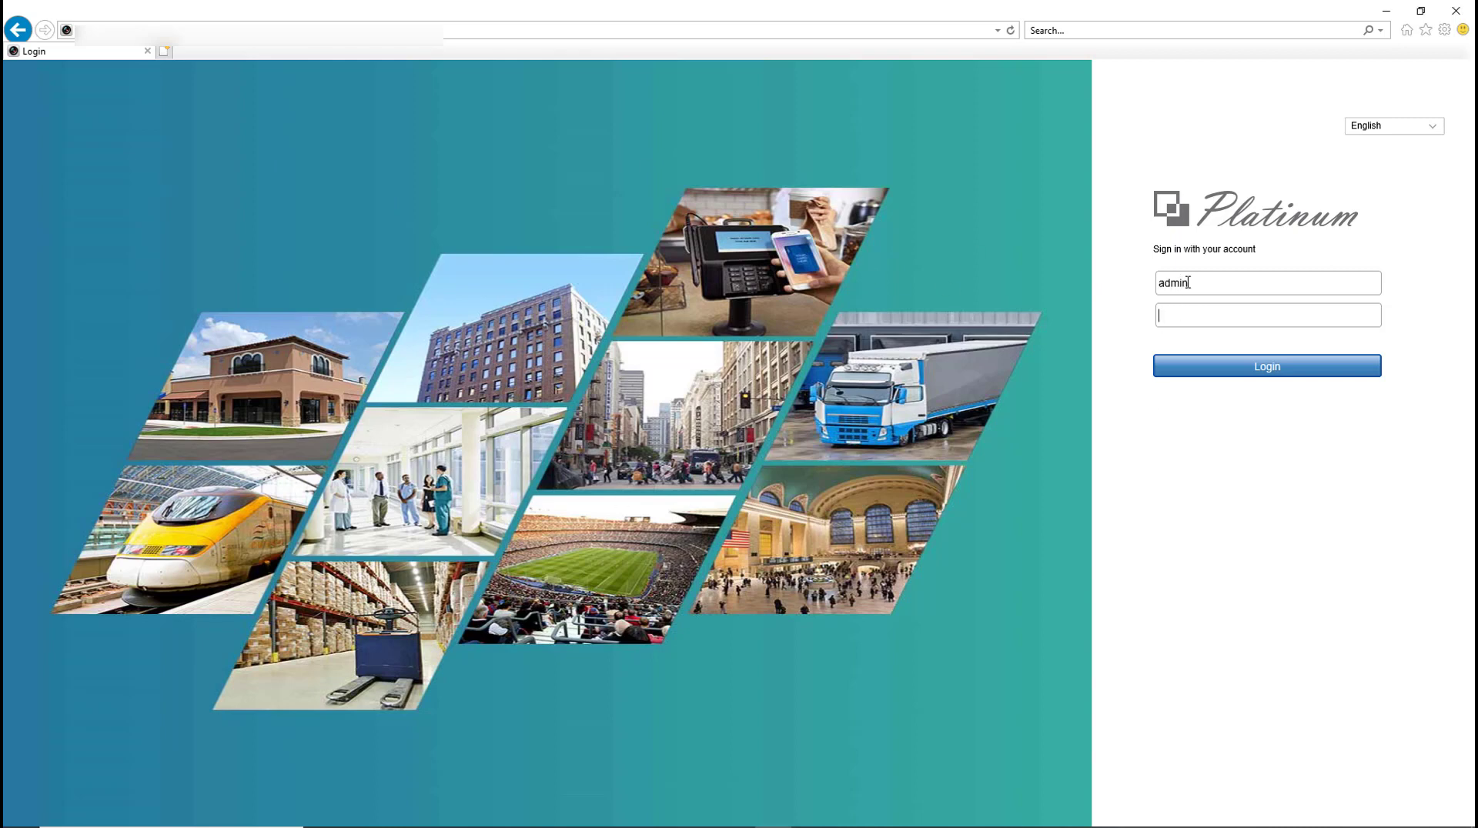
{"action": "type", "text": "admin@123"}
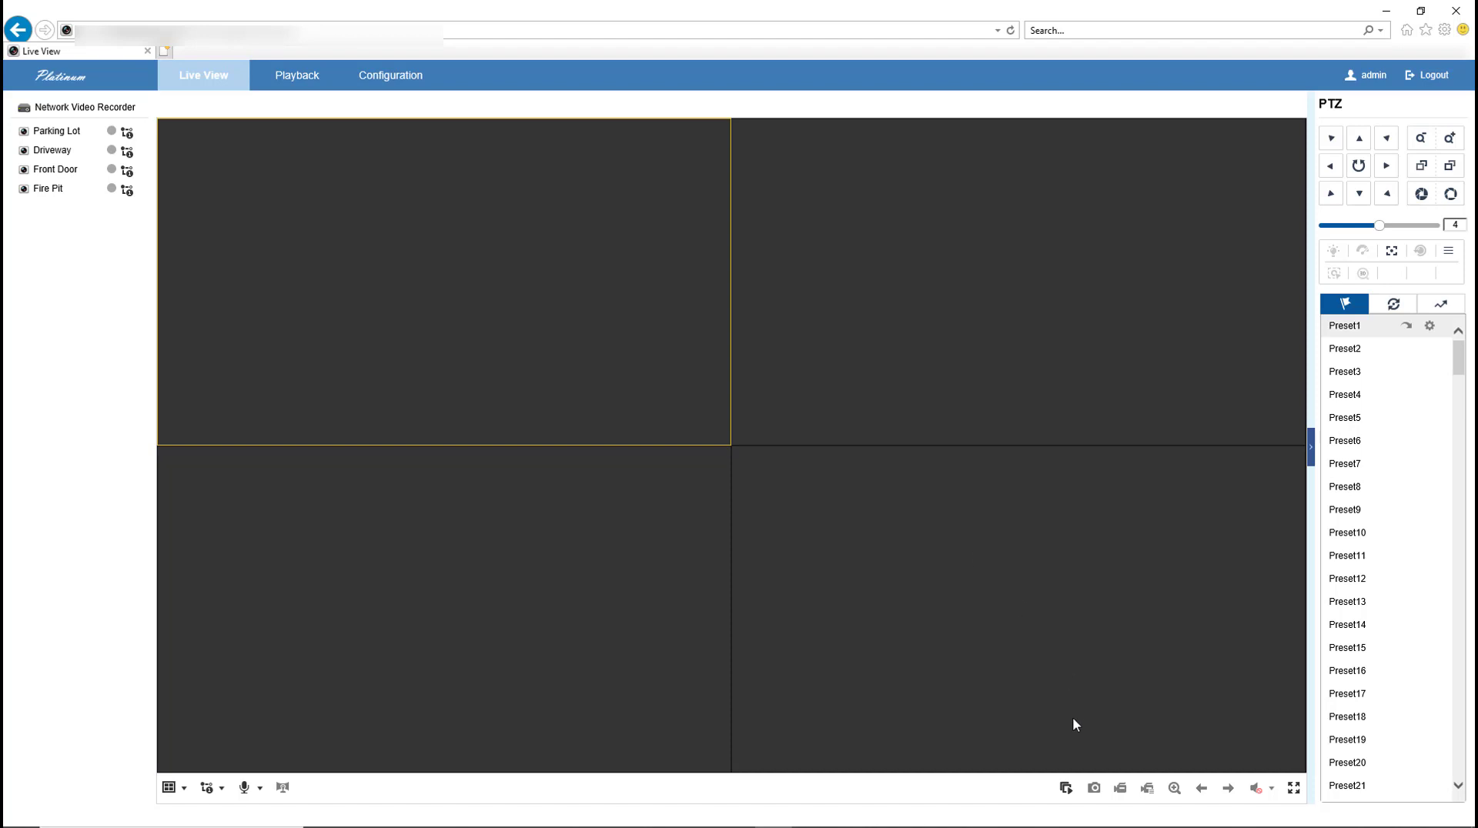
{"action": "left_click", "coordinate": [1067, 793]}
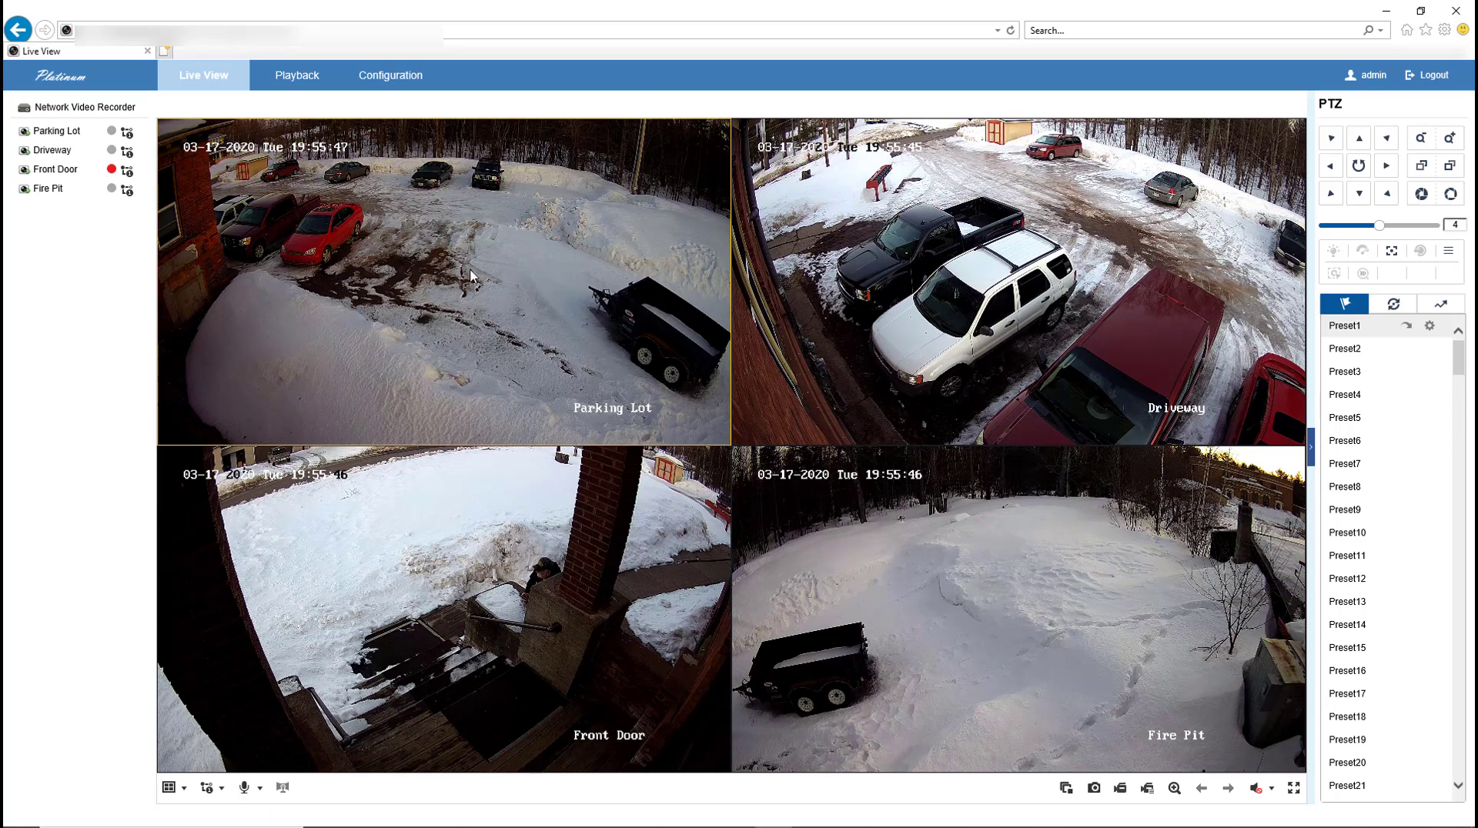
{"action": "left_click", "coordinate": [127, 190]}
{"action": "left_click", "coordinate": [111, 170]}
{"action": "left_click", "coordinate": [1066, 789]}
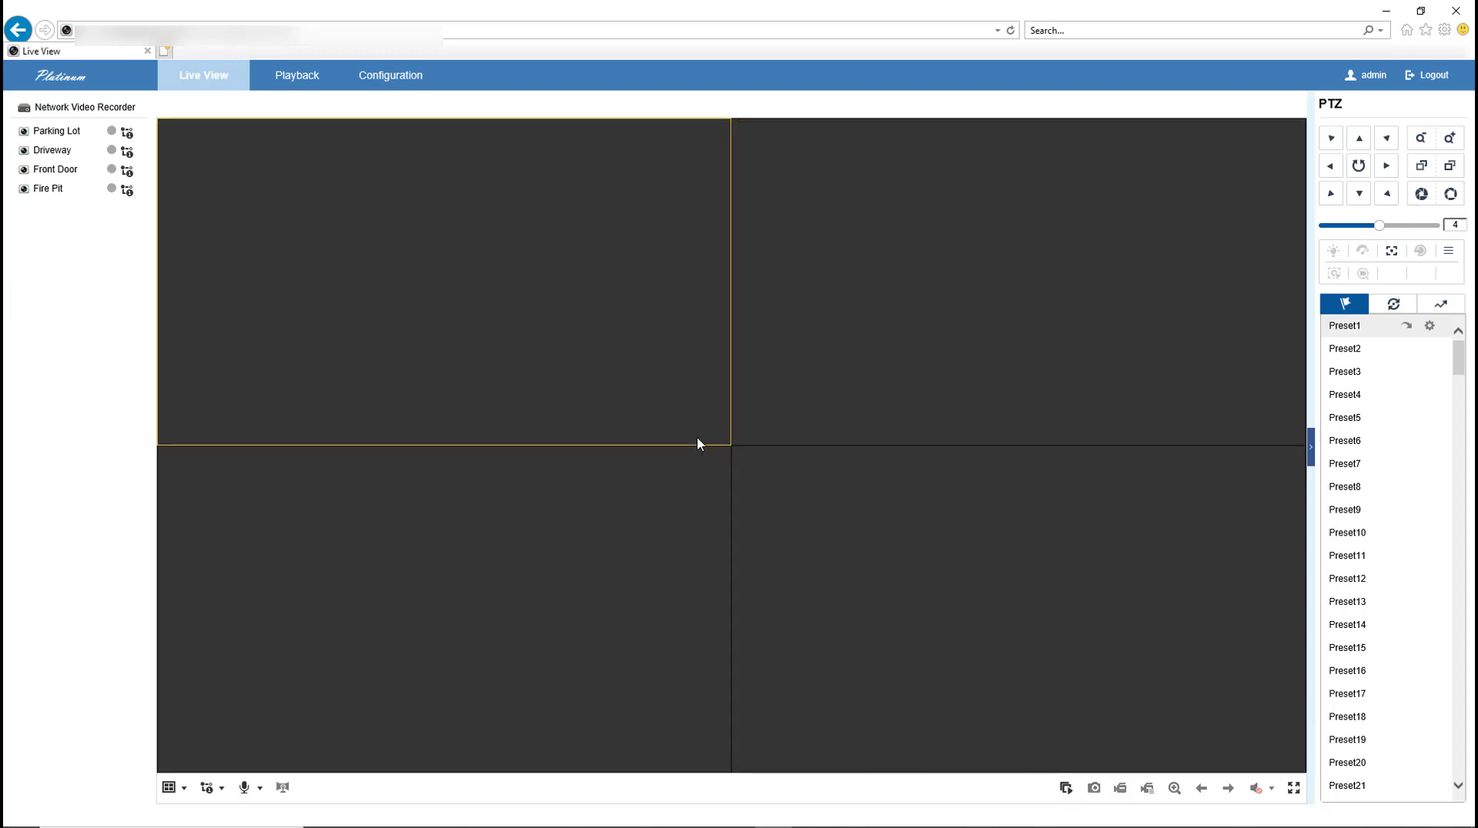
Step: Move the active selection across the video tiles, ending on the top-left tile
{"action": "left_click", "coordinate": [841, 338]}
{"action": "left_click", "coordinate": [872, 509]}
{"action": "left_click", "coordinate": [777, 416]}
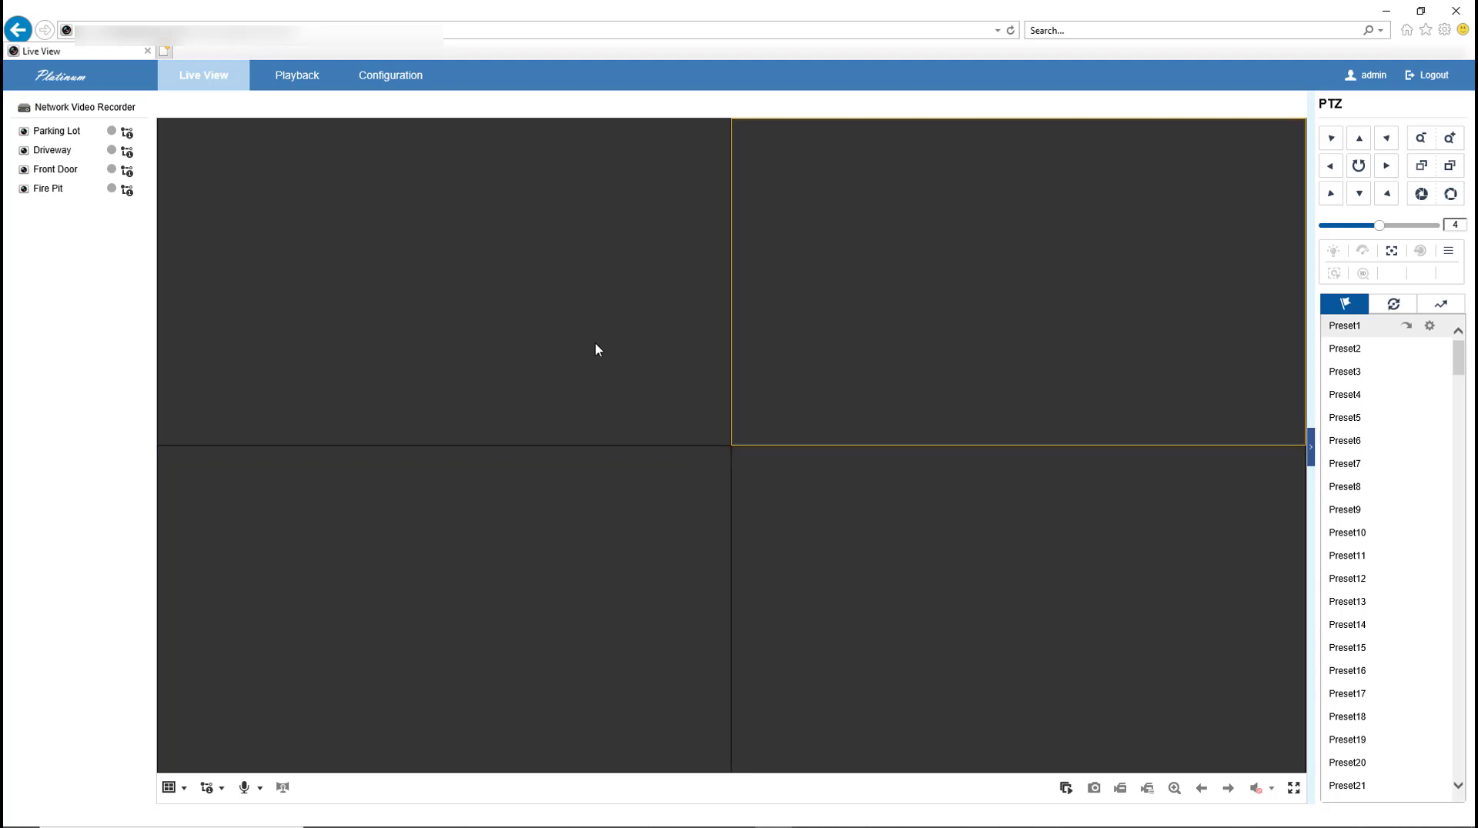
{"action": "left_click", "coordinate": [597, 350]}
{"action": "left_click", "coordinate": [589, 506]}
{"action": "left_click", "coordinate": [807, 505]}
{"action": "left_click", "coordinate": [828, 352]}
{"action": "left_click", "coordinate": [573, 342]}
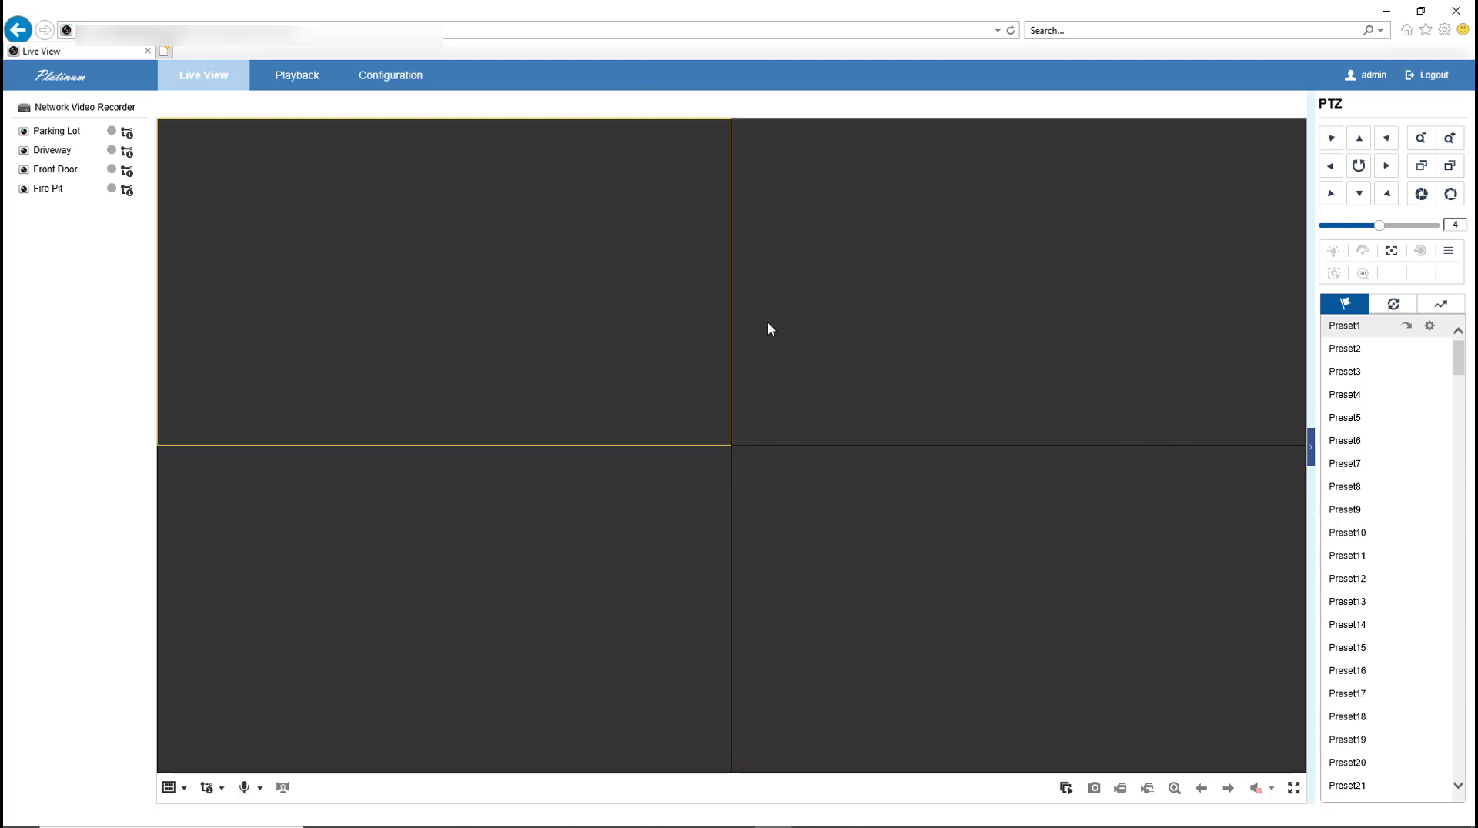
{"action": "left_click", "coordinate": [768, 322]}
{"action": "left_click", "coordinate": [857, 518]}
{"action": "left_click", "coordinate": [582, 368]}
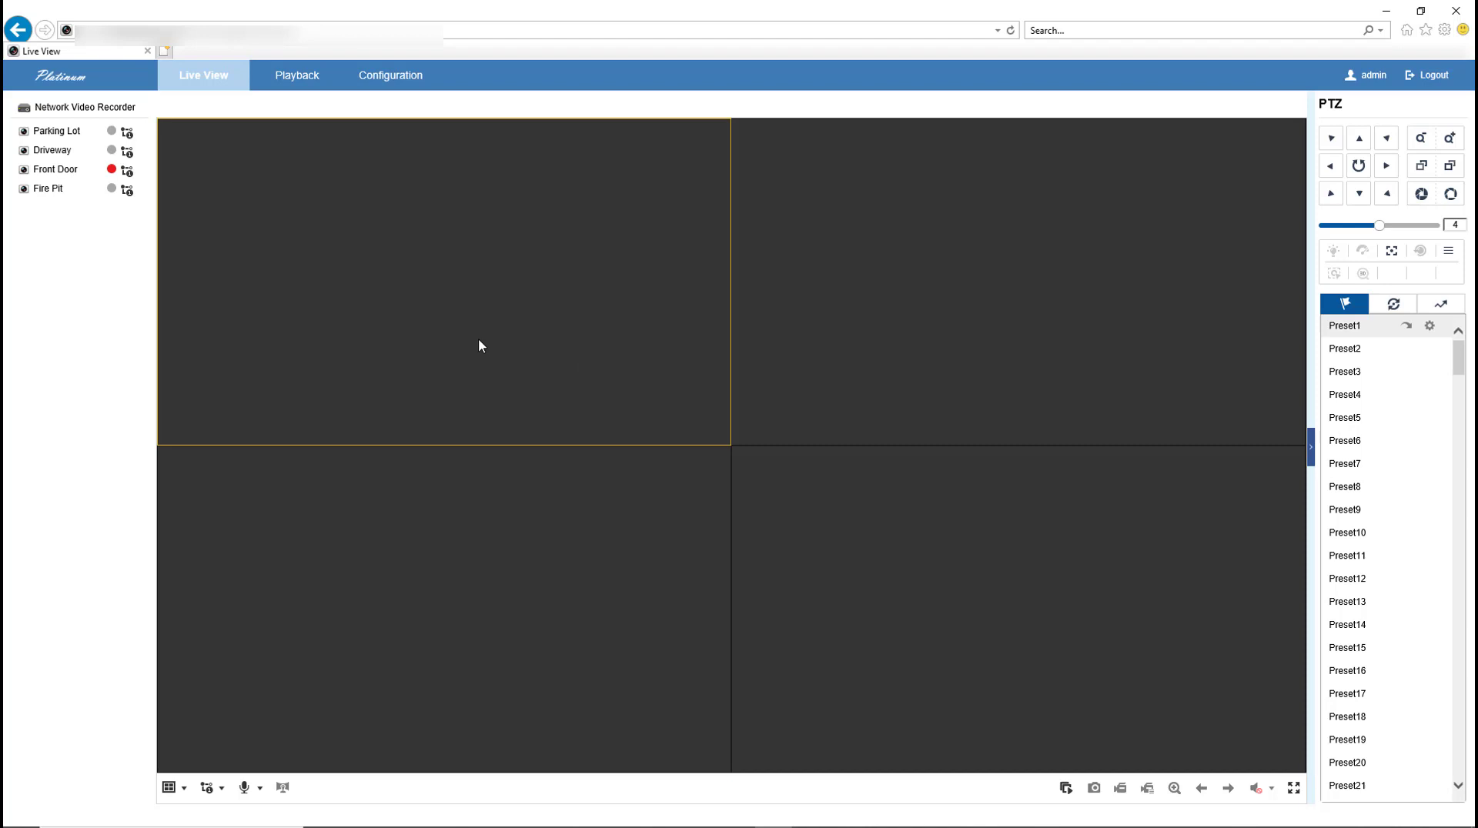
Step: Load Fire Pit into the top-left tile and Front Door into the top-right tile
{"action": "double_click", "coordinate": [47, 190]}
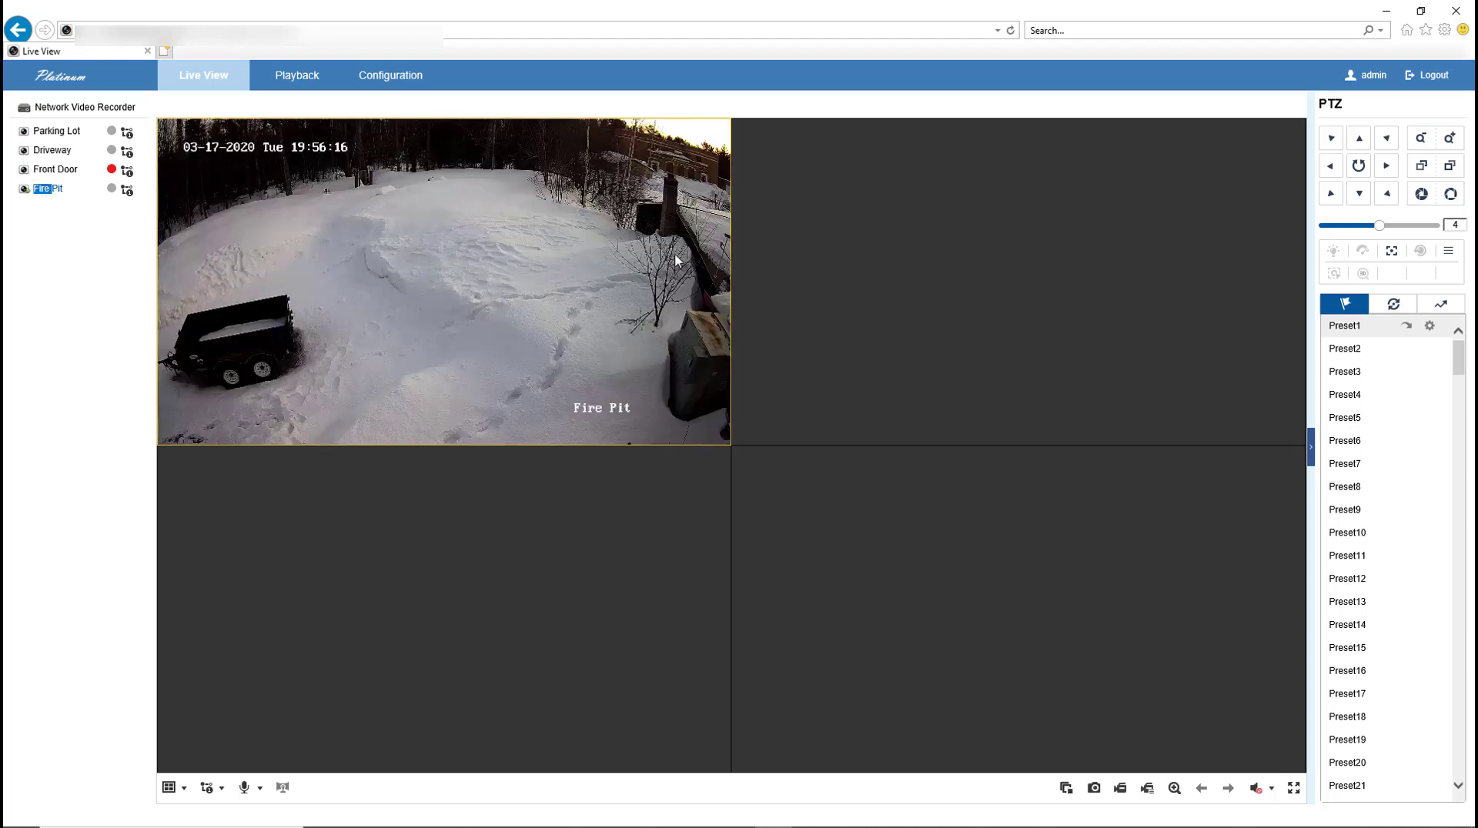
{"action": "left_click", "coordinate": [819, 242]}
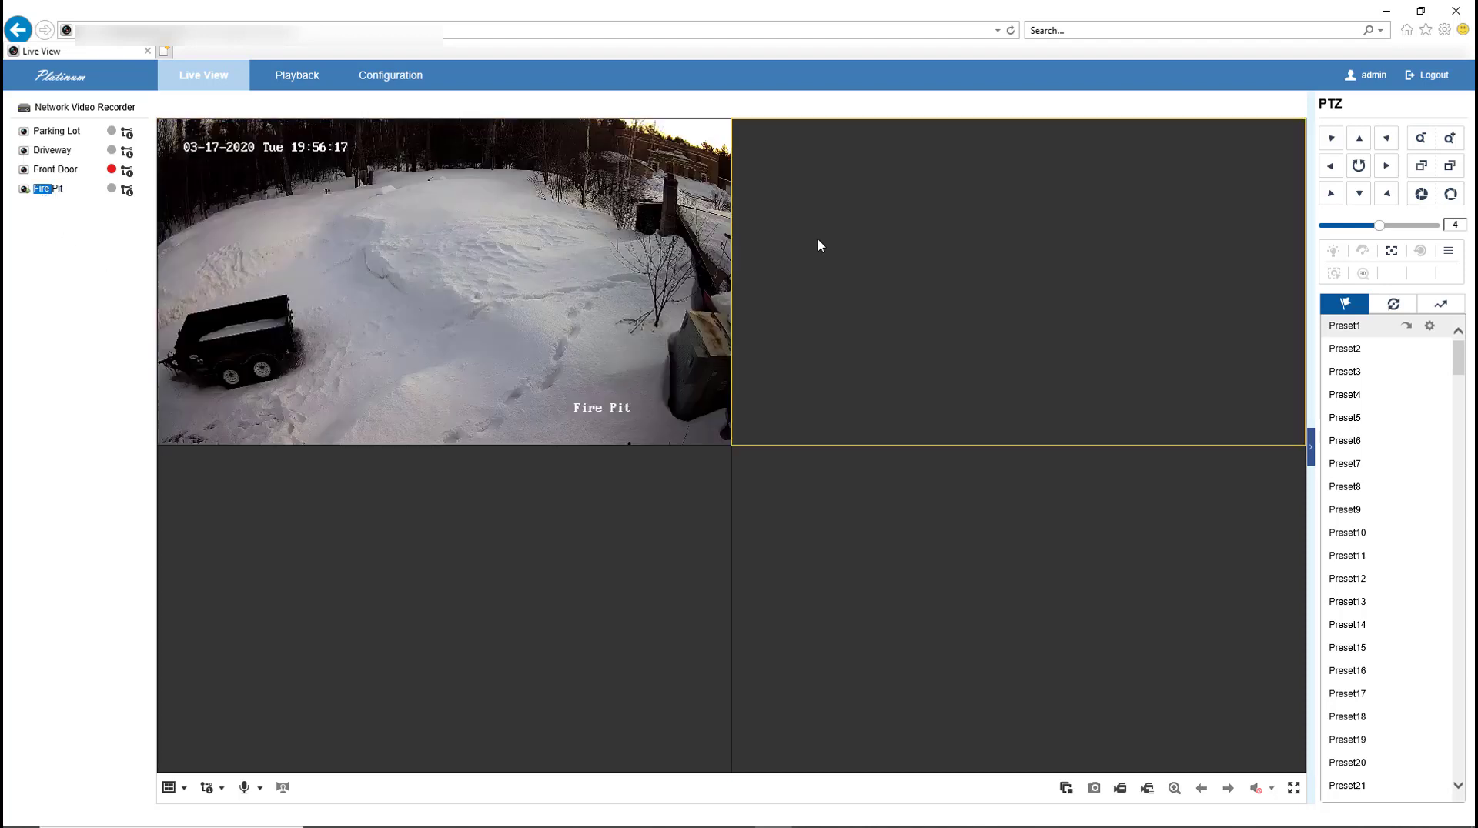
{"action": "double_click", "coordinate": [47, 169]}
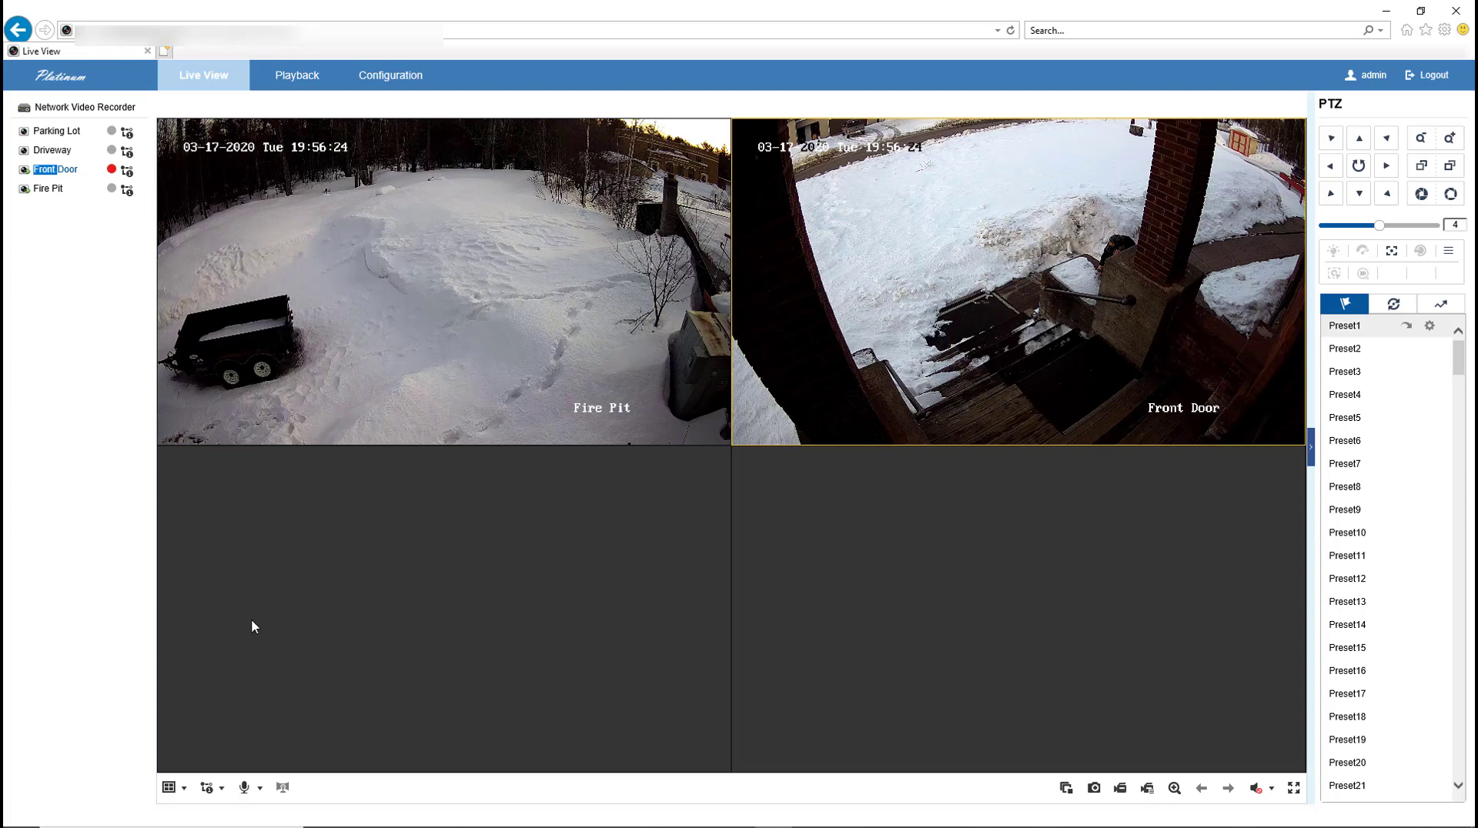
Step: Switch through the 1x1, 2x2, 3x3 and 4x4 layouts, return to 2x2, and stop all live view
{"action": "left_click", "coordinate": [184, 792]}
{"action": "left_click", "coordinate": [170, 813]}
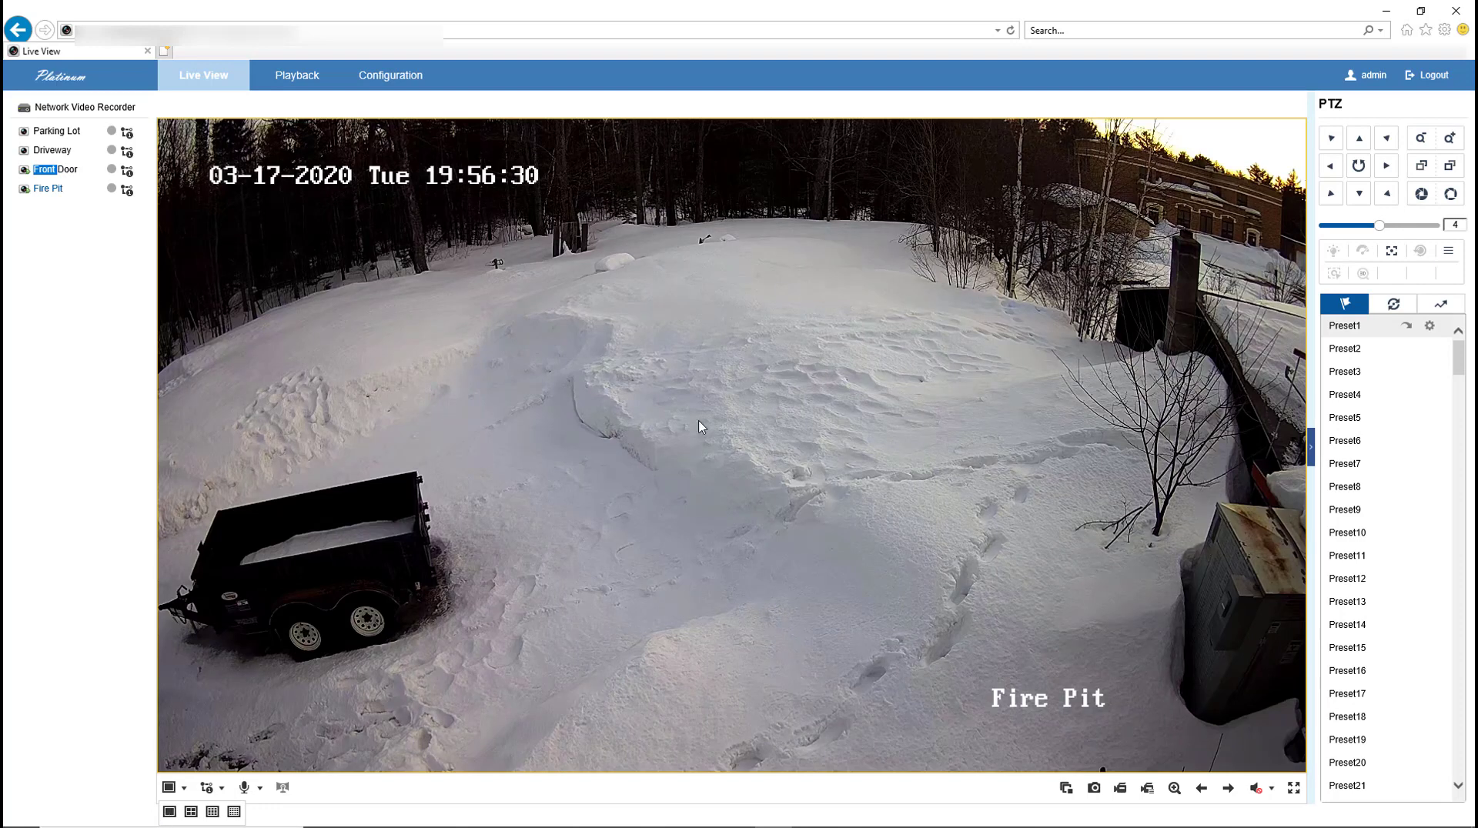
{"action": "left_click", "coordinate": [191, 814]}
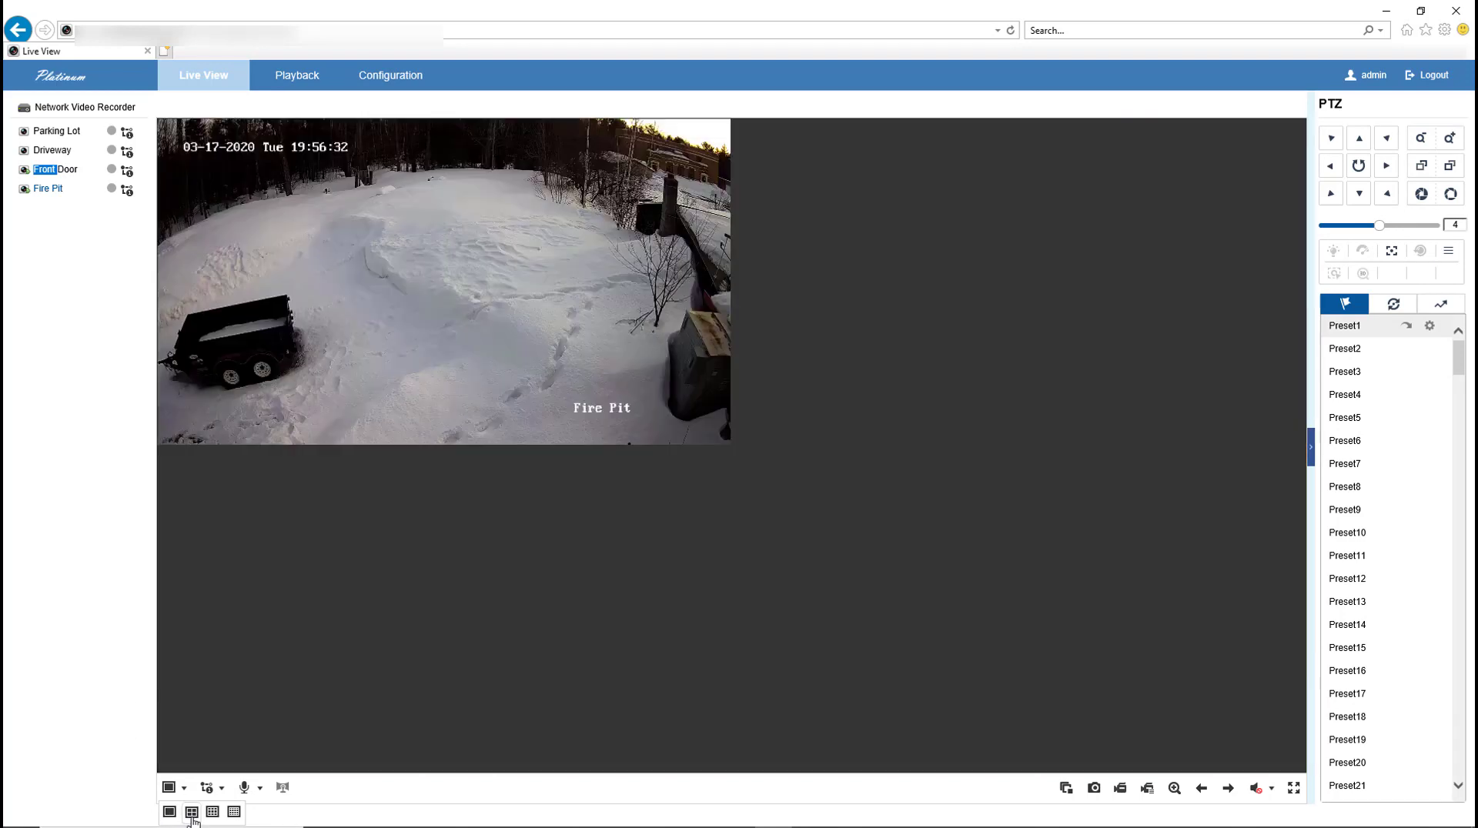
{"action": "left_click", "coordinate": [212, 814]}
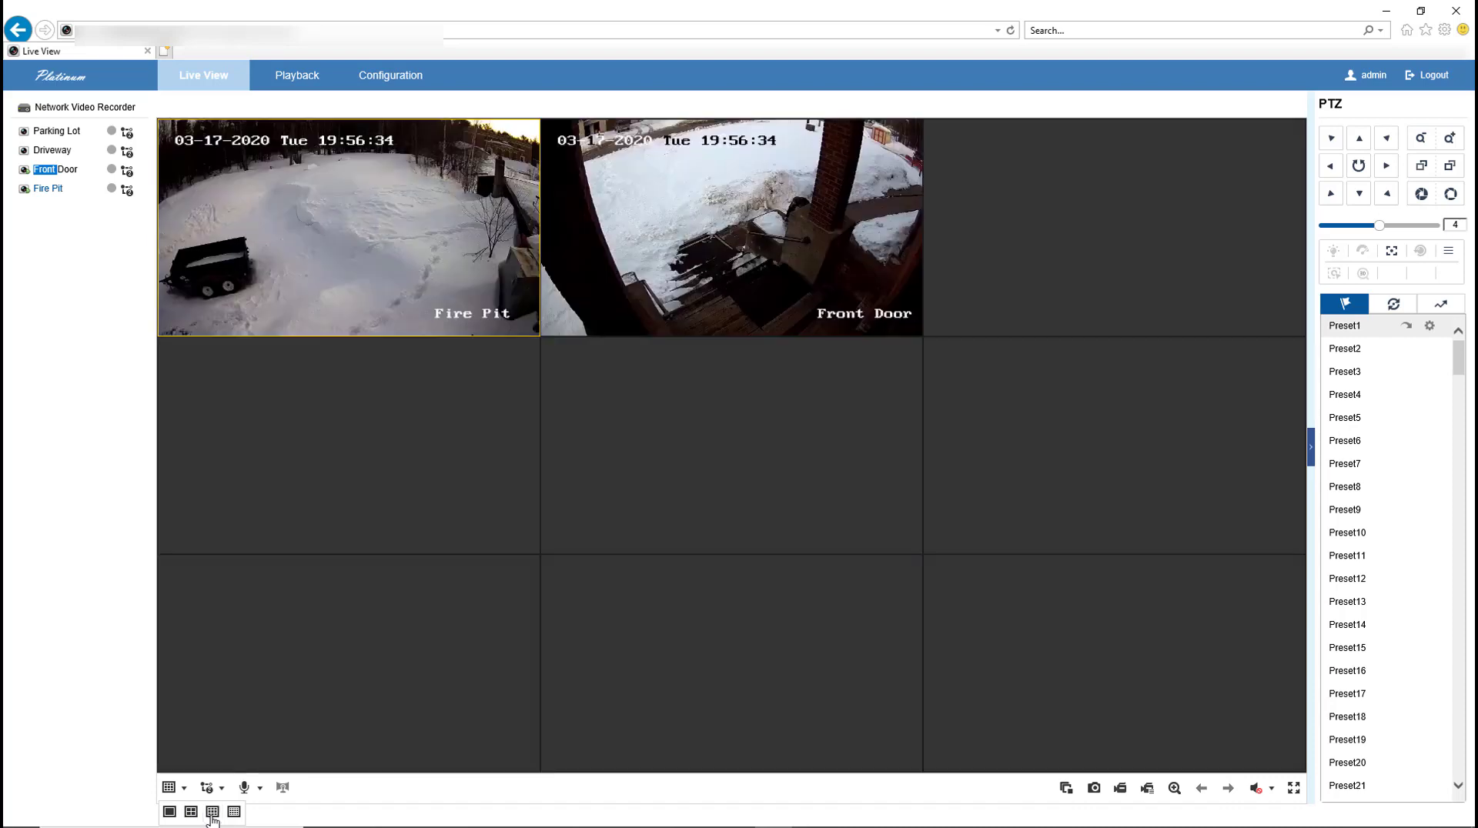
{"action": "left_click", "coordinate": [234, 814]}
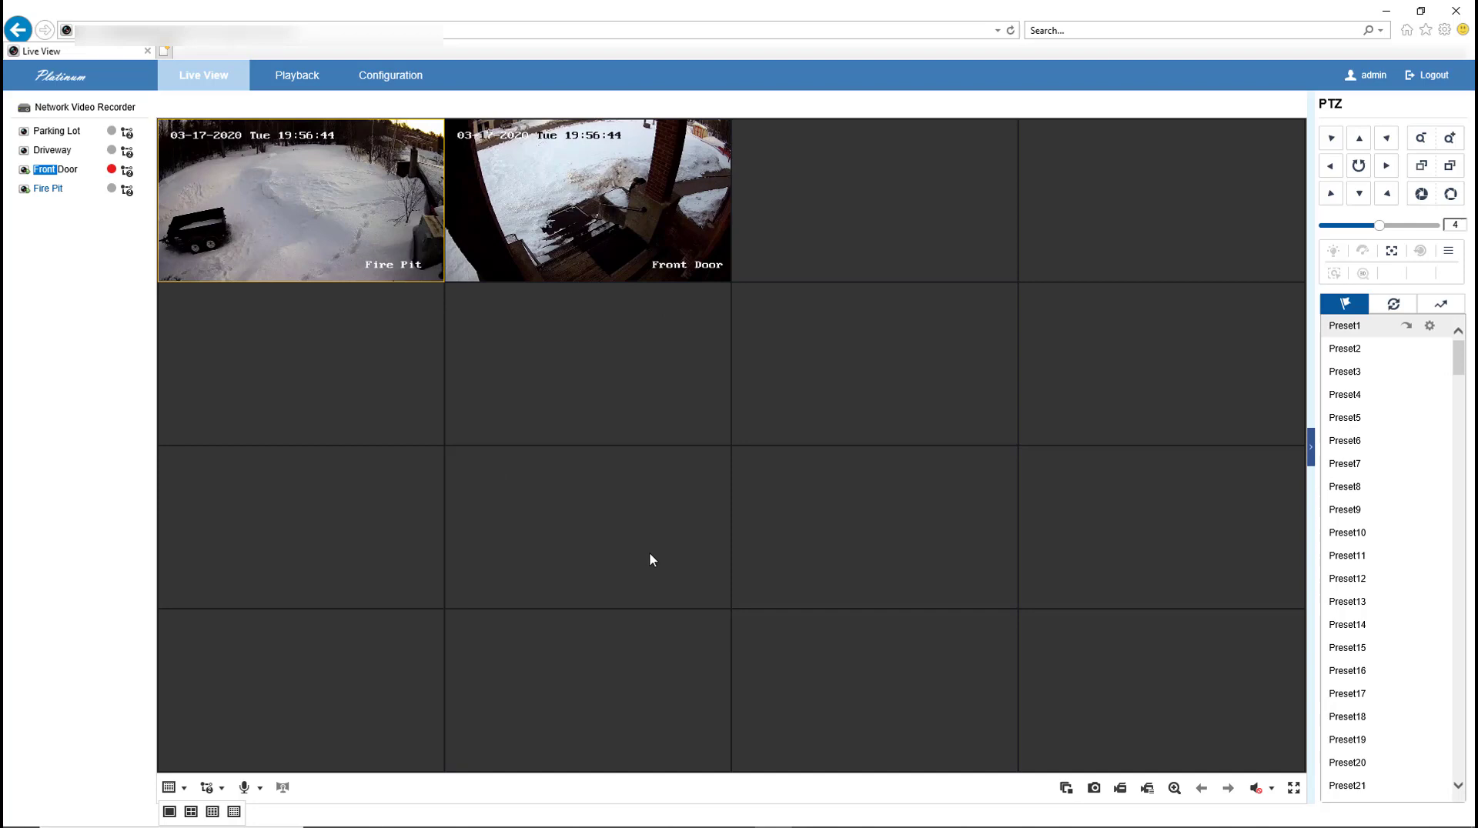
{"action": "left_click", "coordinate": [190, 811]}
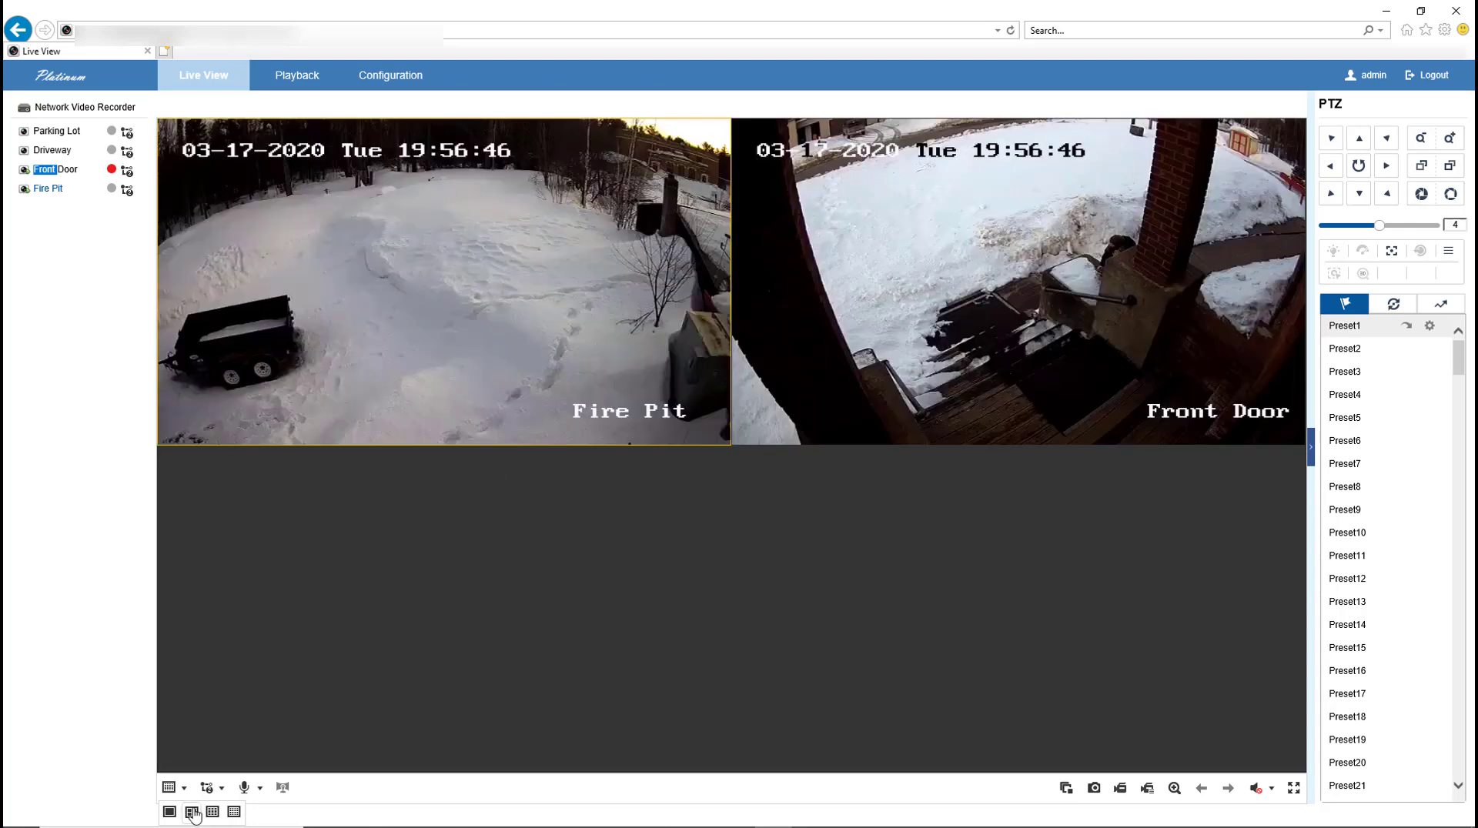
{"action": "left_click", "coordinate": [1065, 788]}
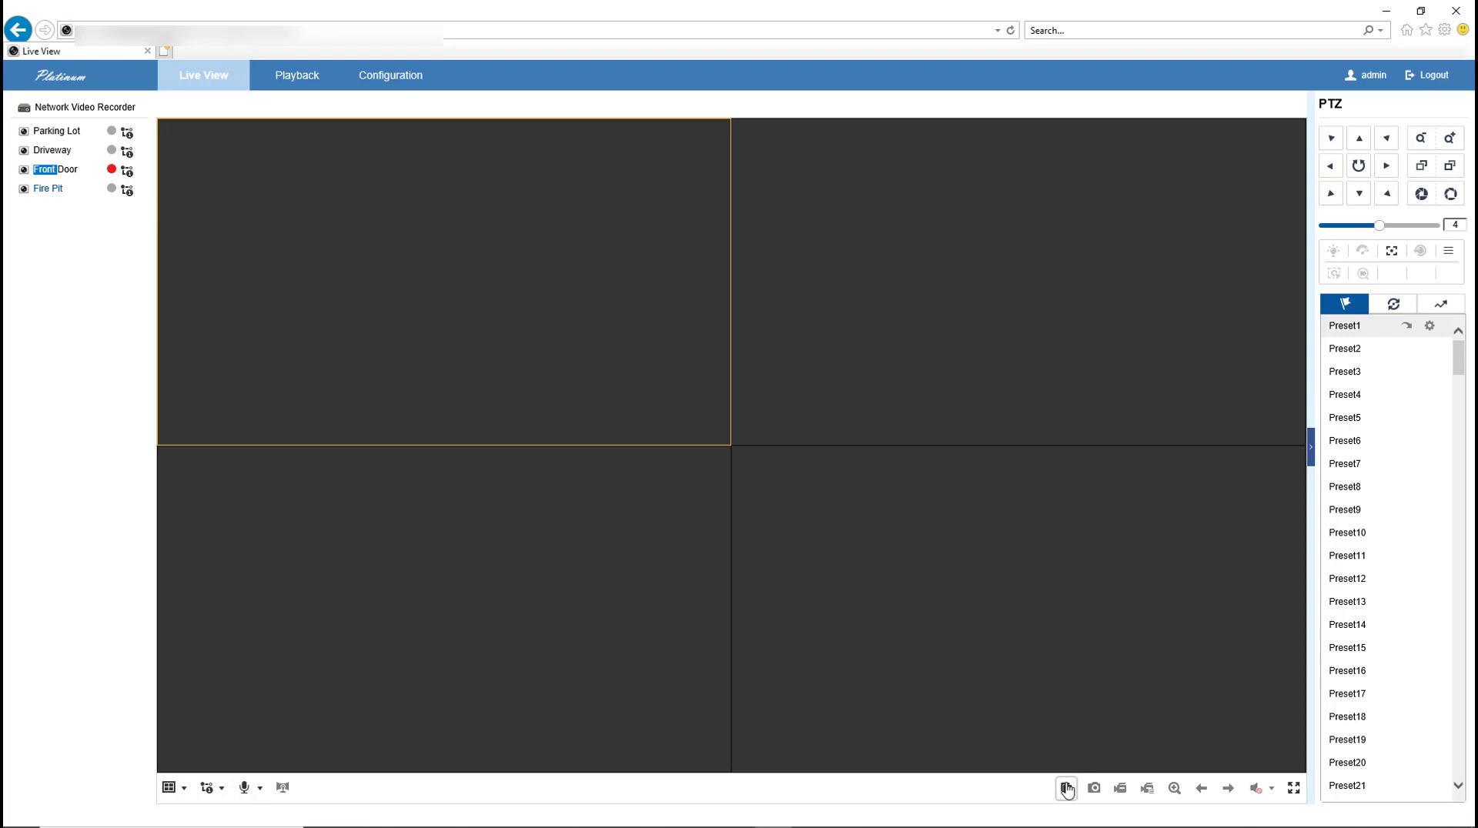
Step: Start live view on all four cameras and select the Driveway tile
{"action": "left_click", "coordinate": [1066, 787]}
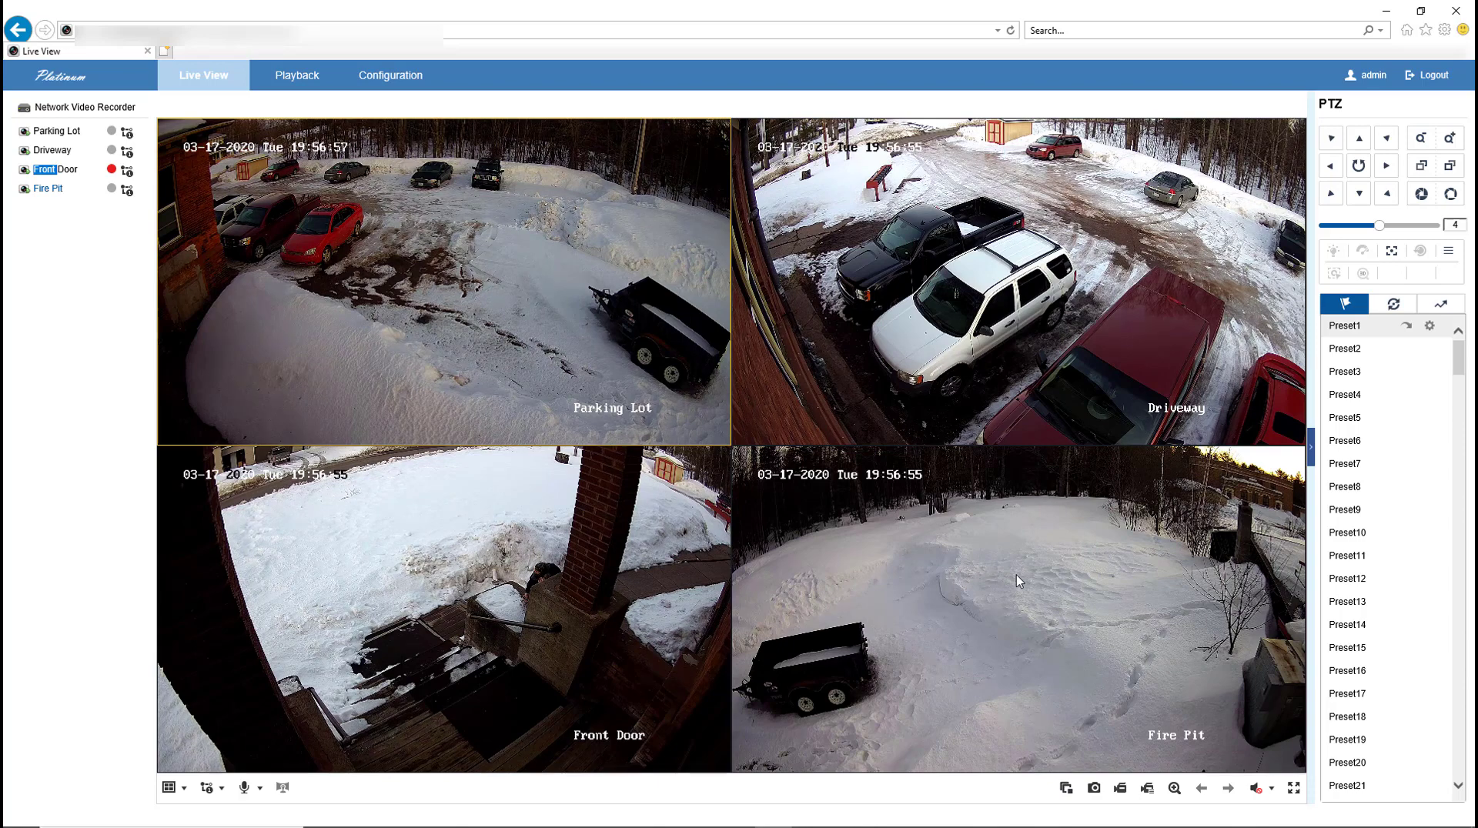
{"action": "left_click", "coordinate": [918, 208]}
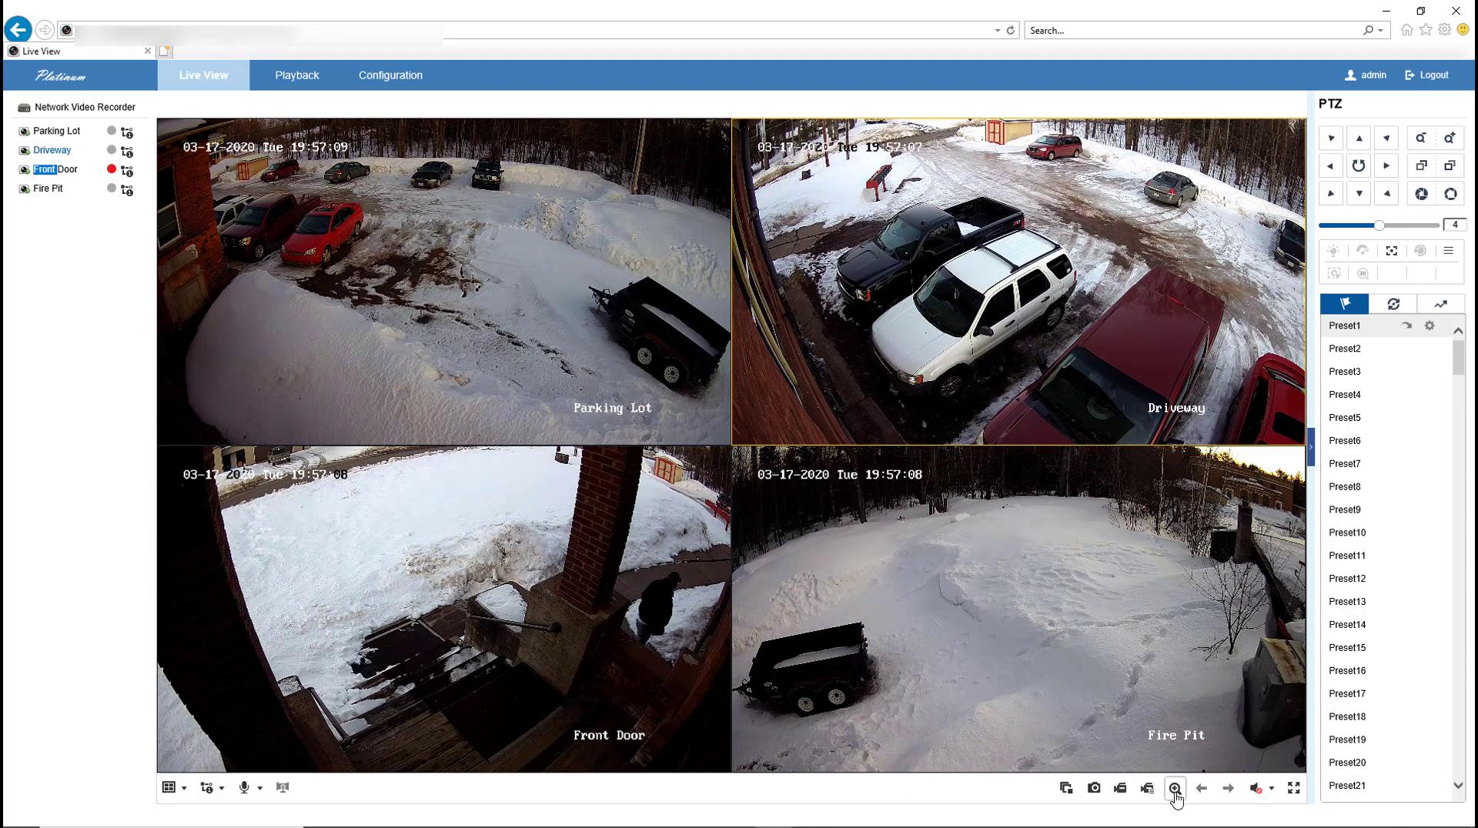
Step: Enable e-PTZ and zoom the Driveway feed in on the white SUV and black pickup
{"action": "left_click", "coordinate": [1174, 789]}
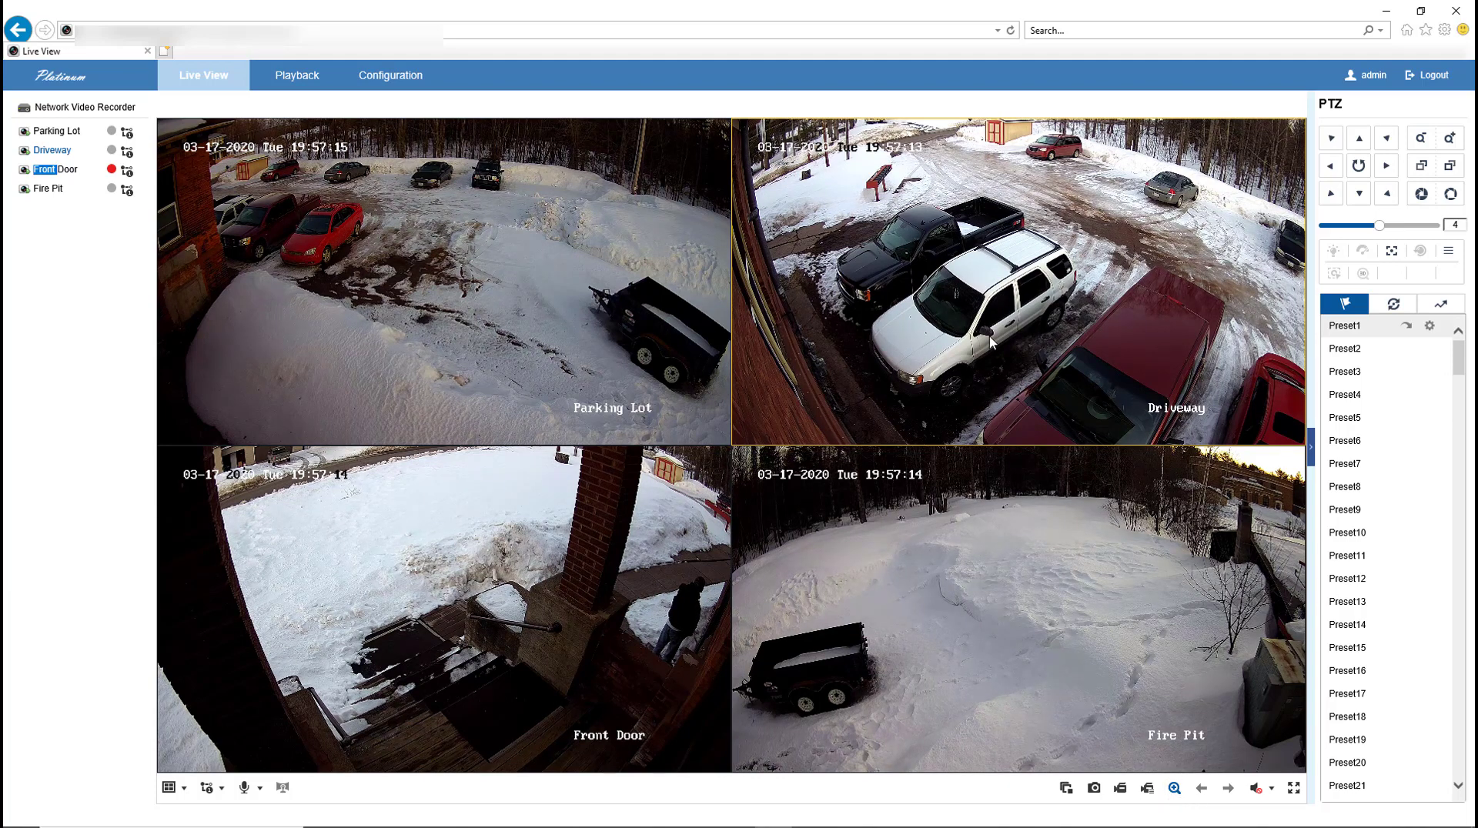
{"action": "scroll", "coordinate": [992, 343], "scroll_direction": "up", "scroll_amount": 2}
{"action": "scroll", "coordinate": [991, 343], "scroll_direction": "up", "scroll_amount": 1}
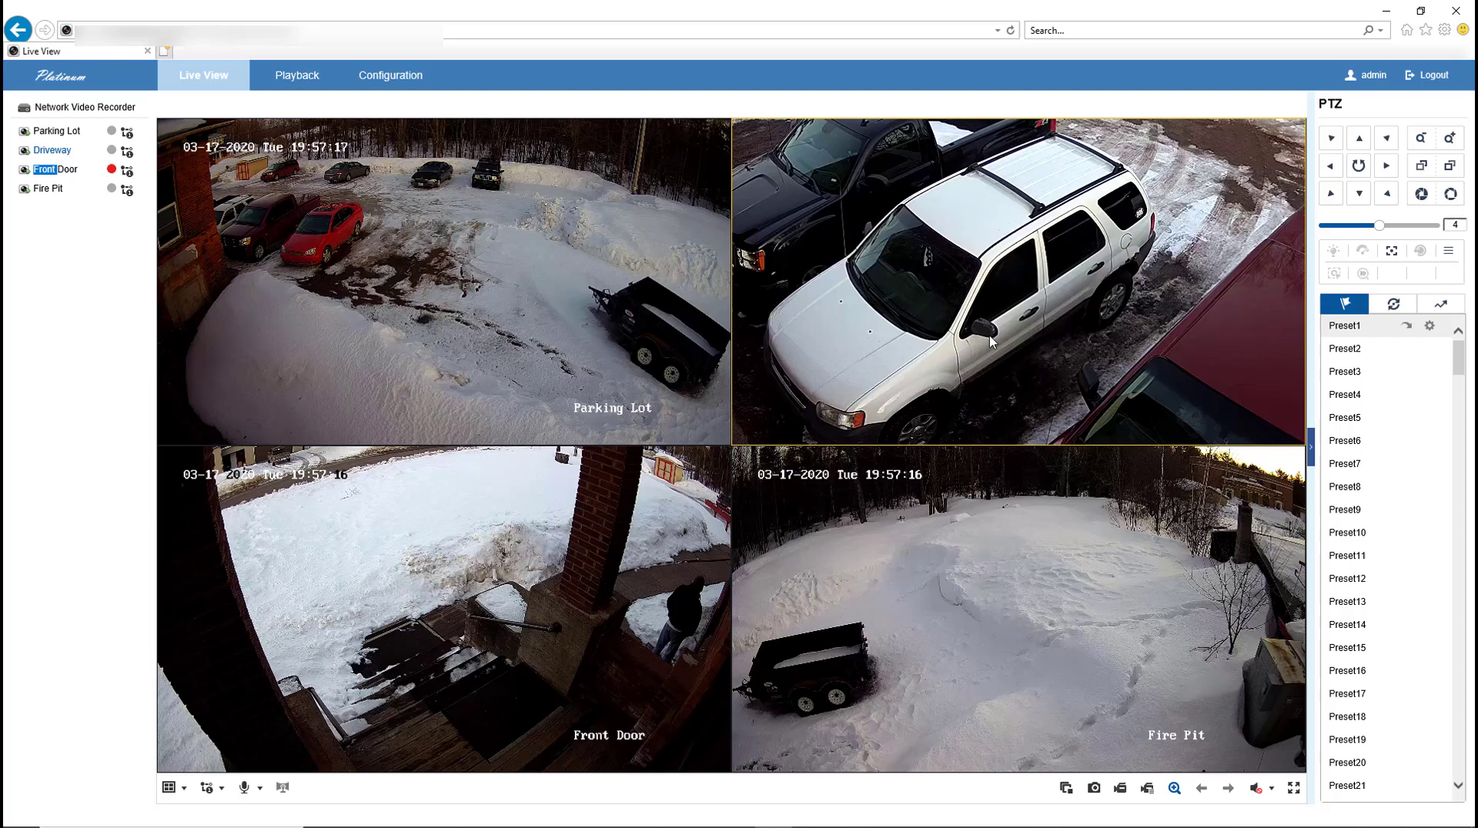
{"action": "scroll", "coordinate": [985, 271], "scroll_direction": "down", "scroll_amount": 3}
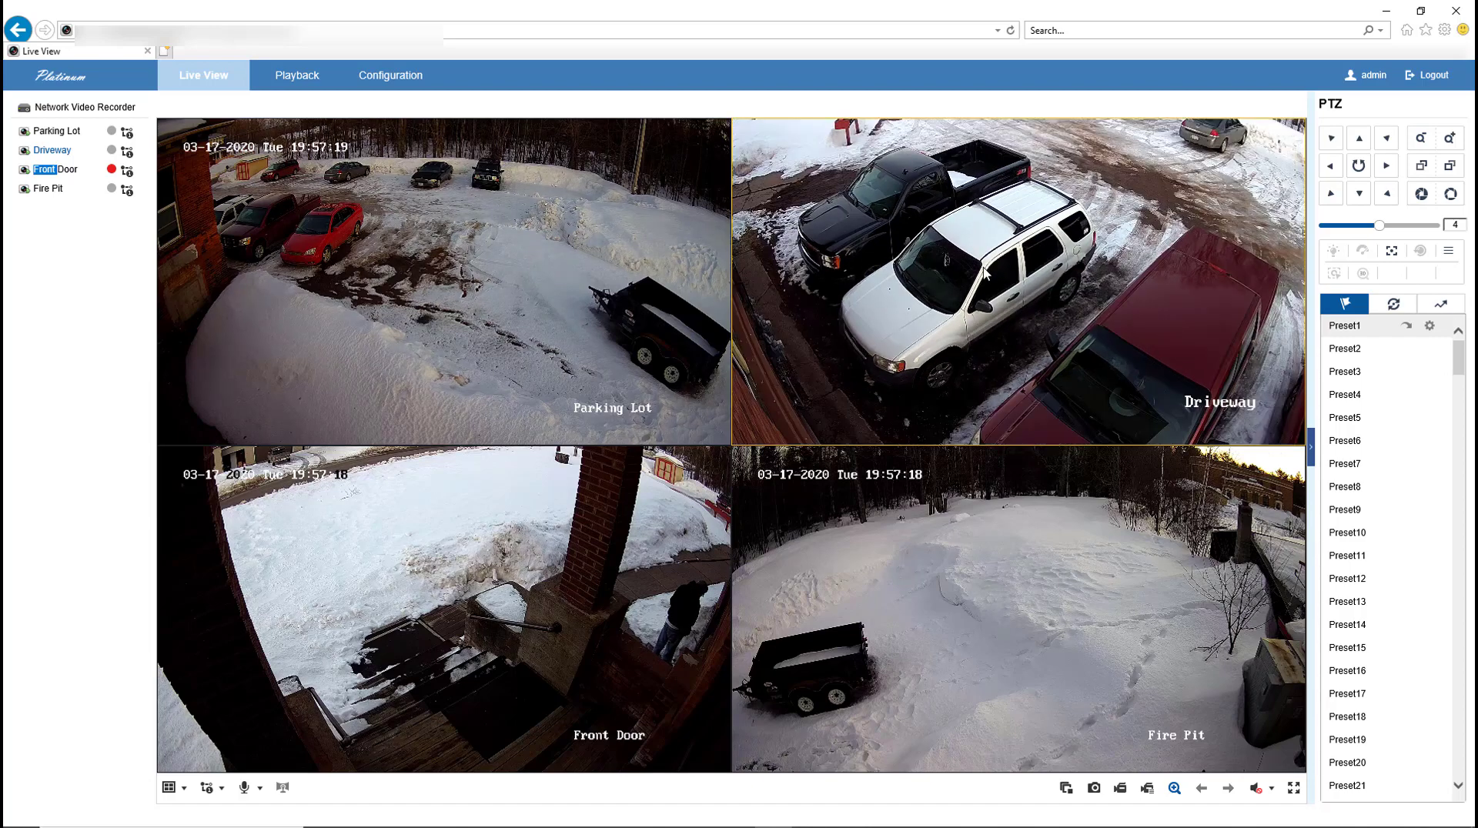
{"action": "scroll", "coordinate": [985, 271], "scroll_direction": "up", "scroll_amount": 3}
{"action": "scroll", "coordinate": [985, 271], "scroll_direction": "down", "scroll_amount": 4}
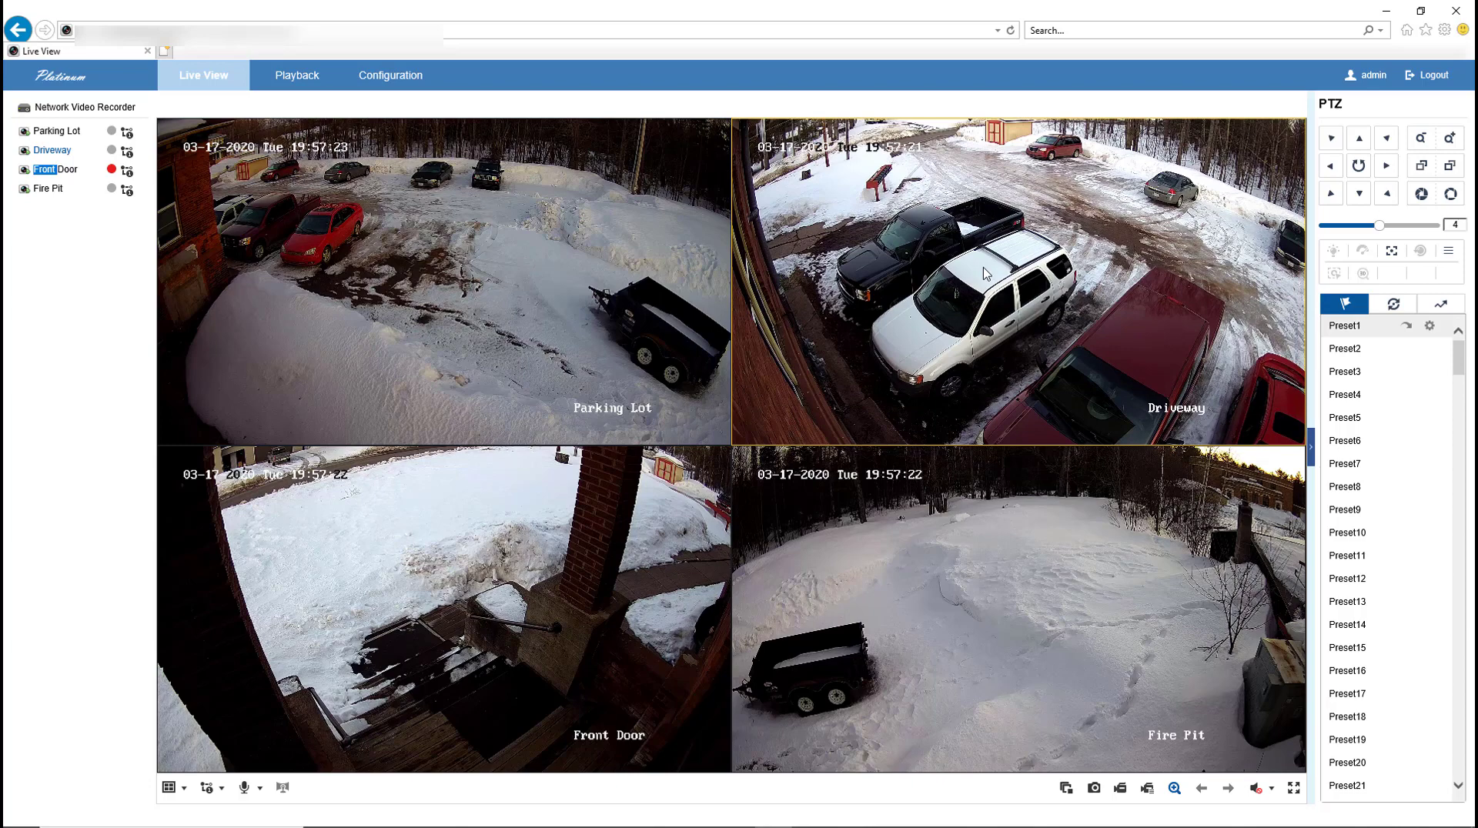
{"action": "scroll", "coordinate": [986, 308], "scroll_direction": "up", "scroll_amount": 3}
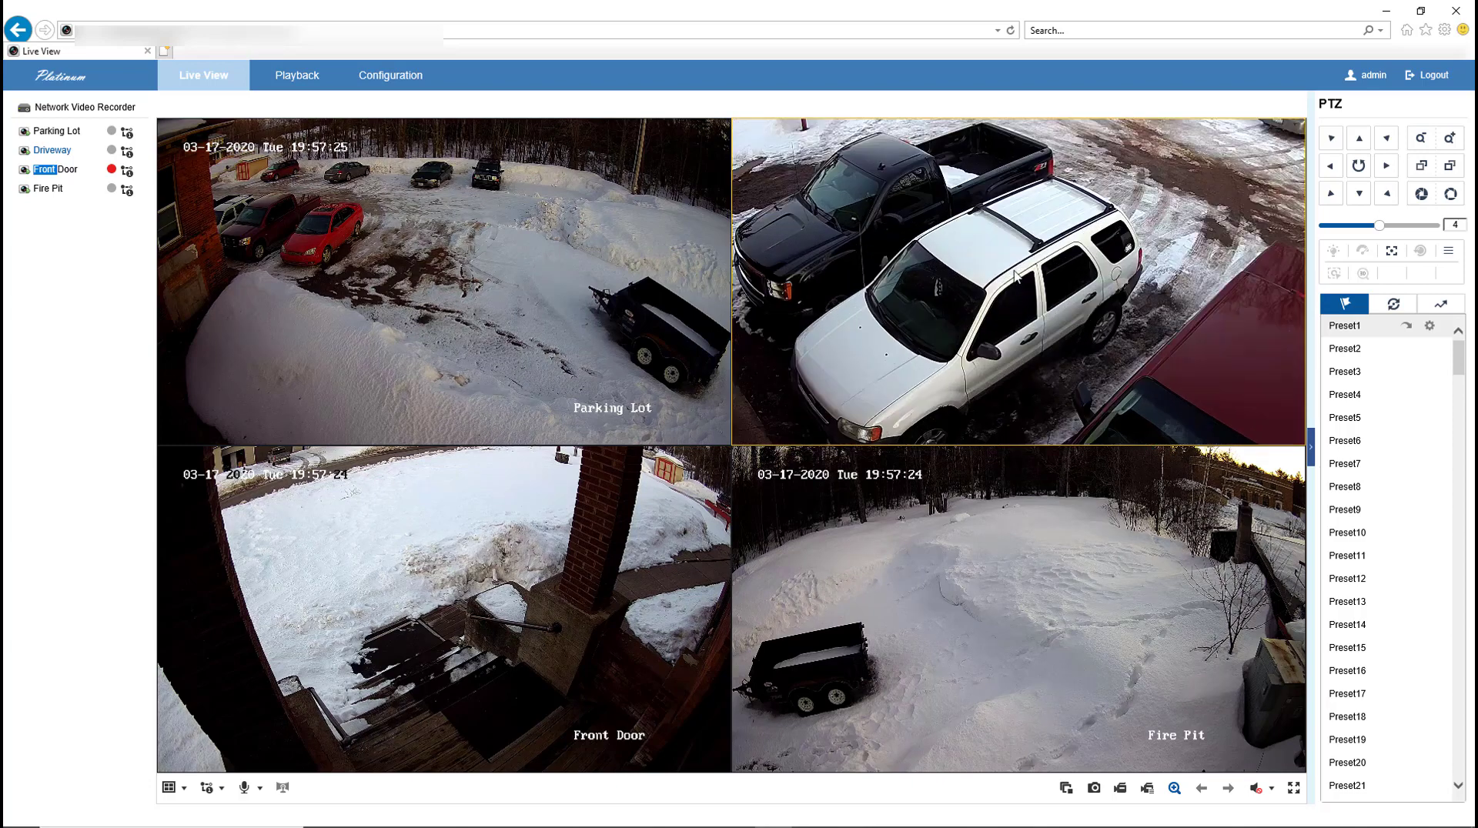
{"action": "scroll", "coordinate": [1097, 187], "scroll_direction": "down", "scroll_amount": 3}
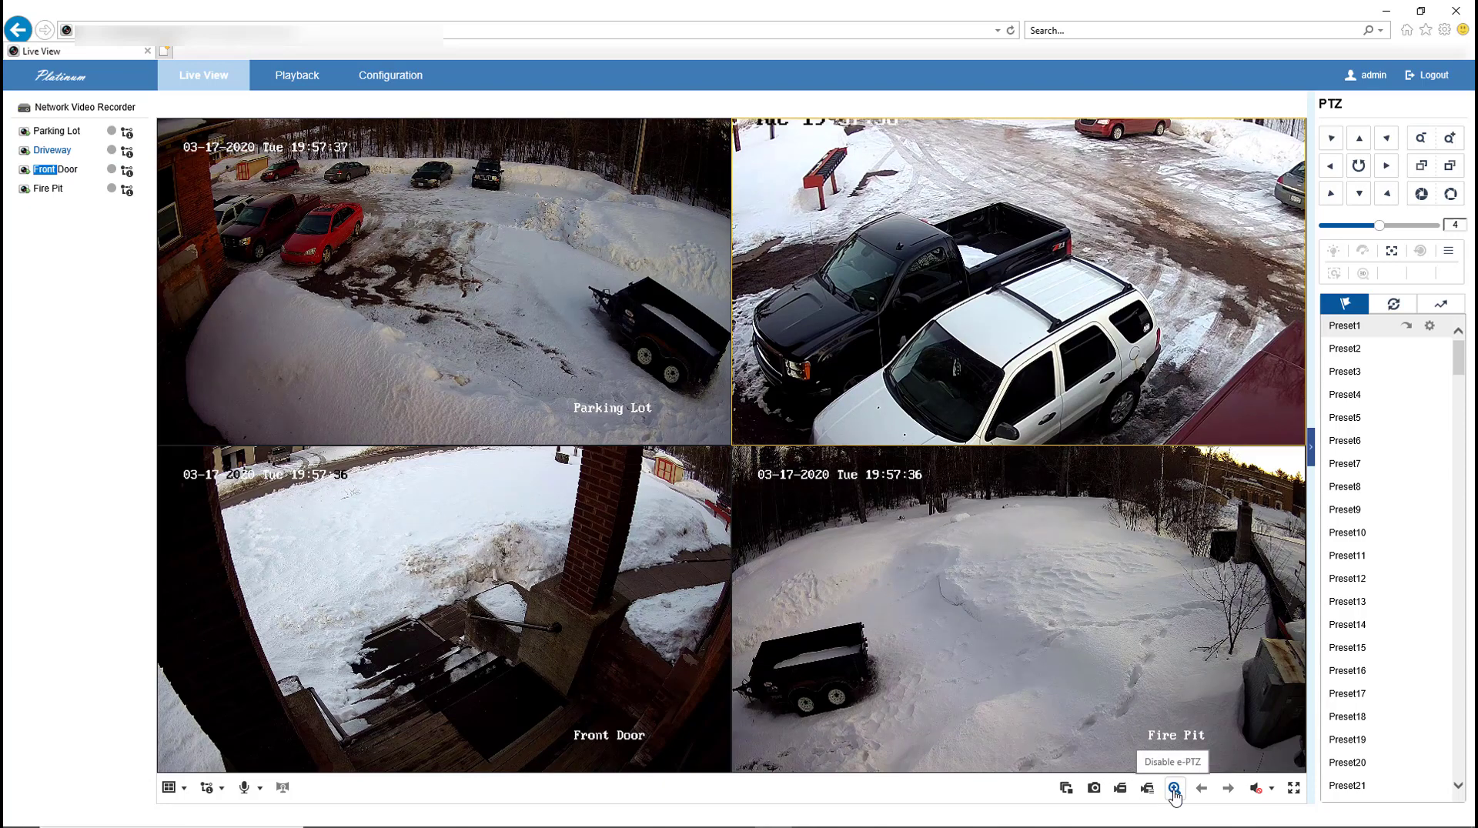
Step: Disable e-PTZ so the Driveway tile shows its full, unzoomed view
{"action": "left_click", "coordinate": [1174, 791]}
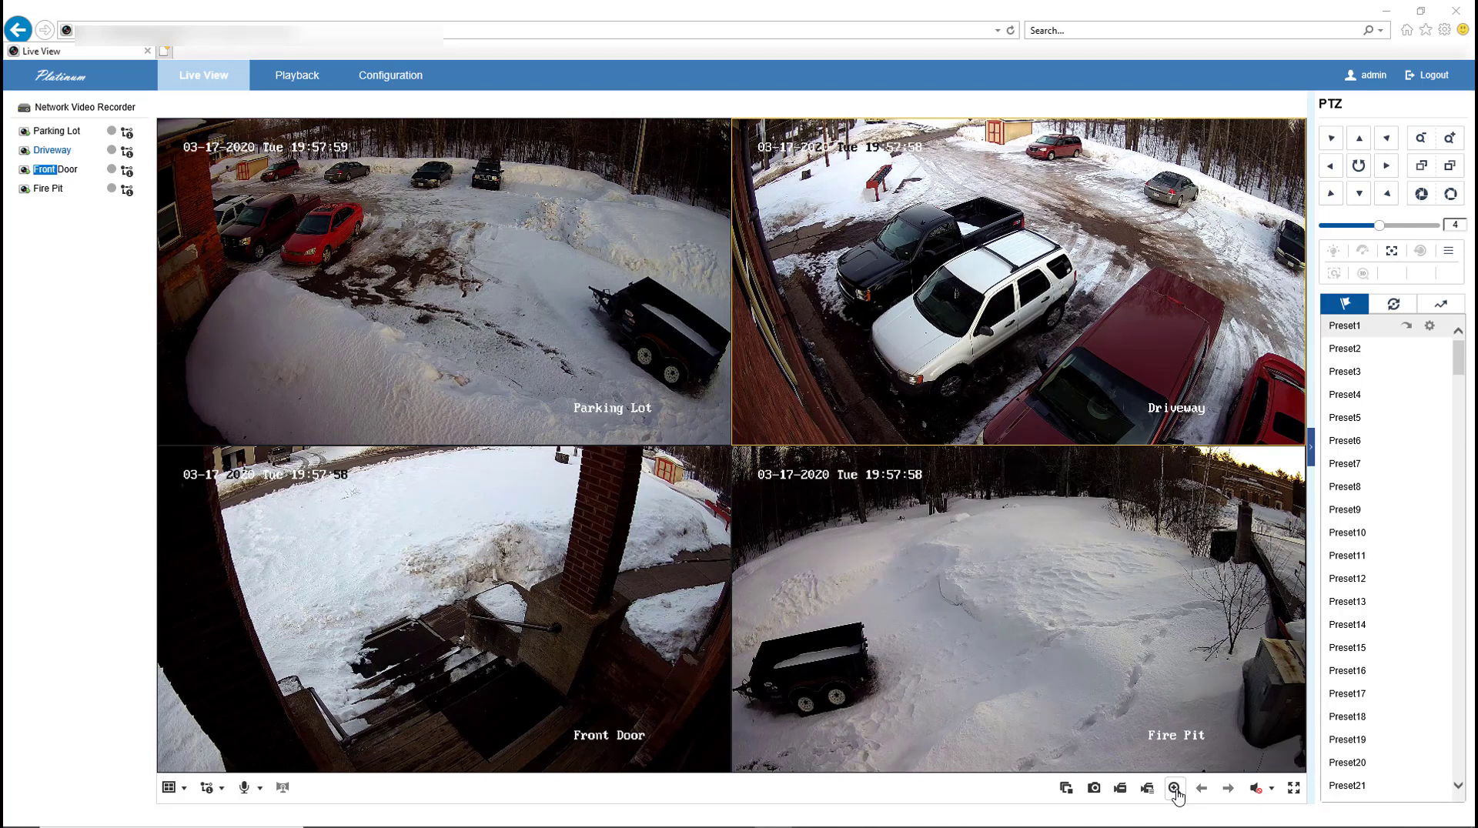
{"action": "left_click", "coordinate": [171, 788]}
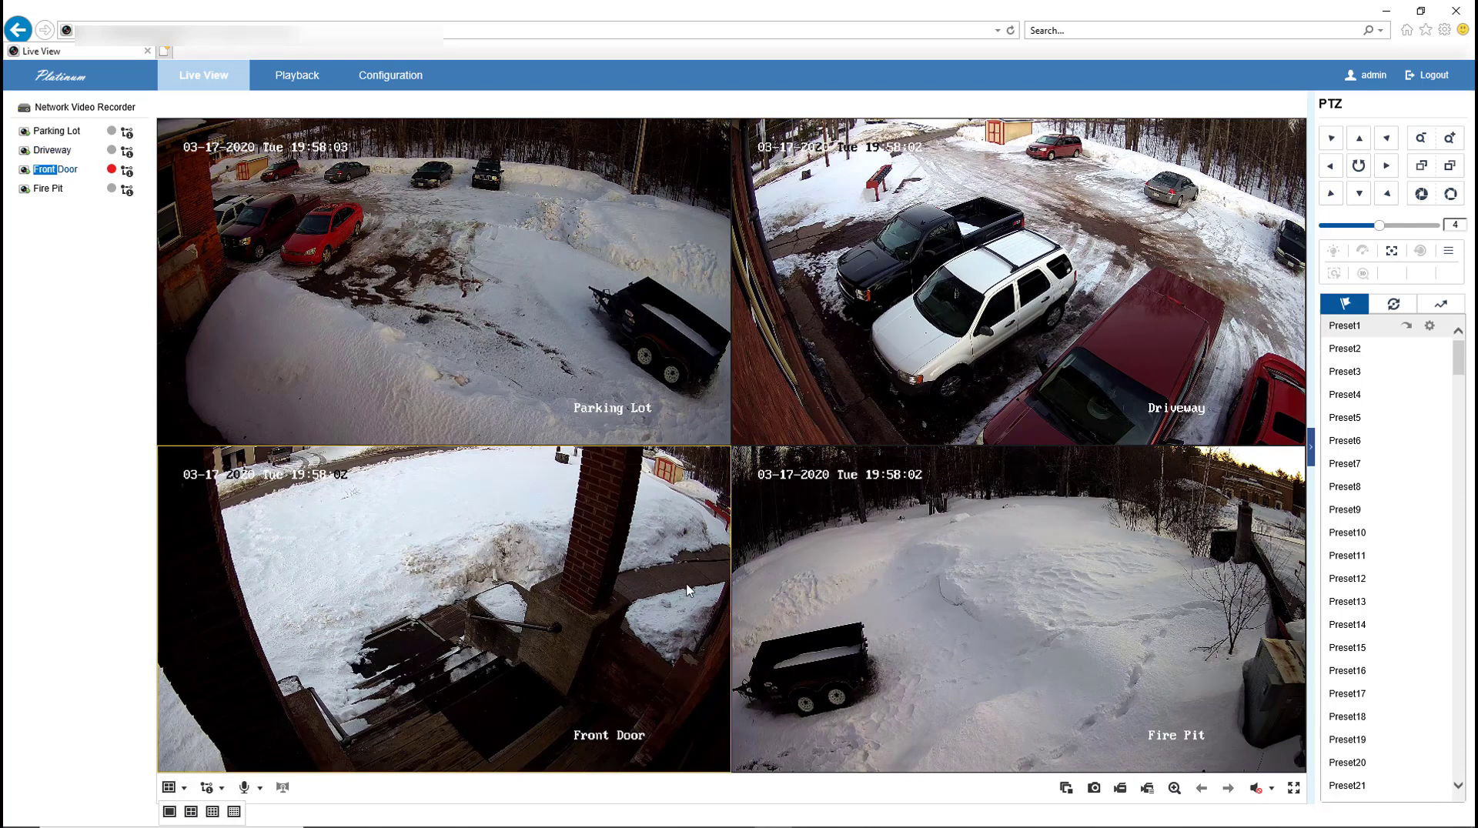
{"action": "left_click", "coordinate": [520, 358]}
{"action": "left_click", "coordinate": [536, 514]}
{"action": "left_click", "coordinate": [866, 275]}
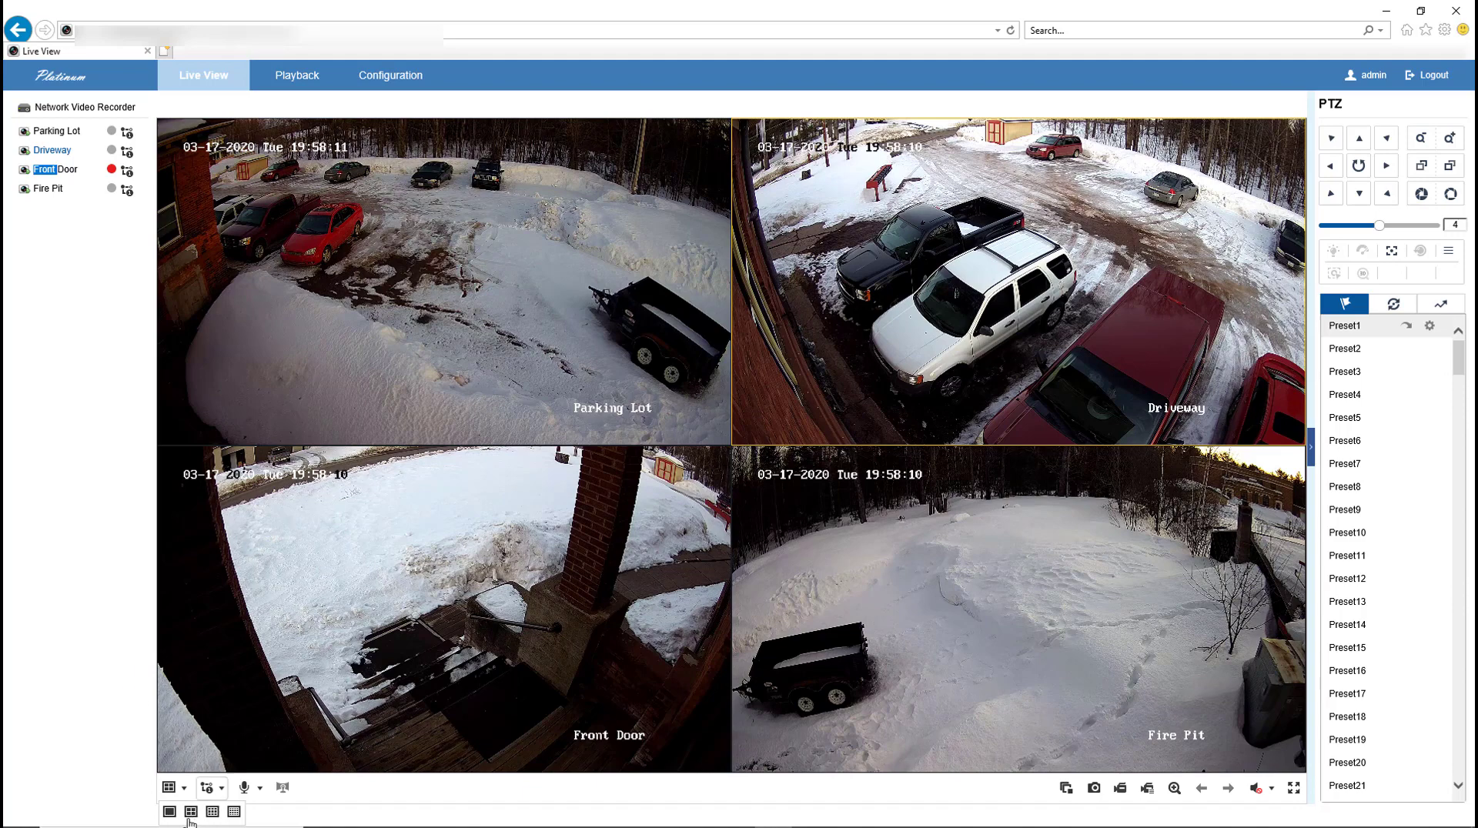
{"action": "left_click", "coordinate": [169, 812]}
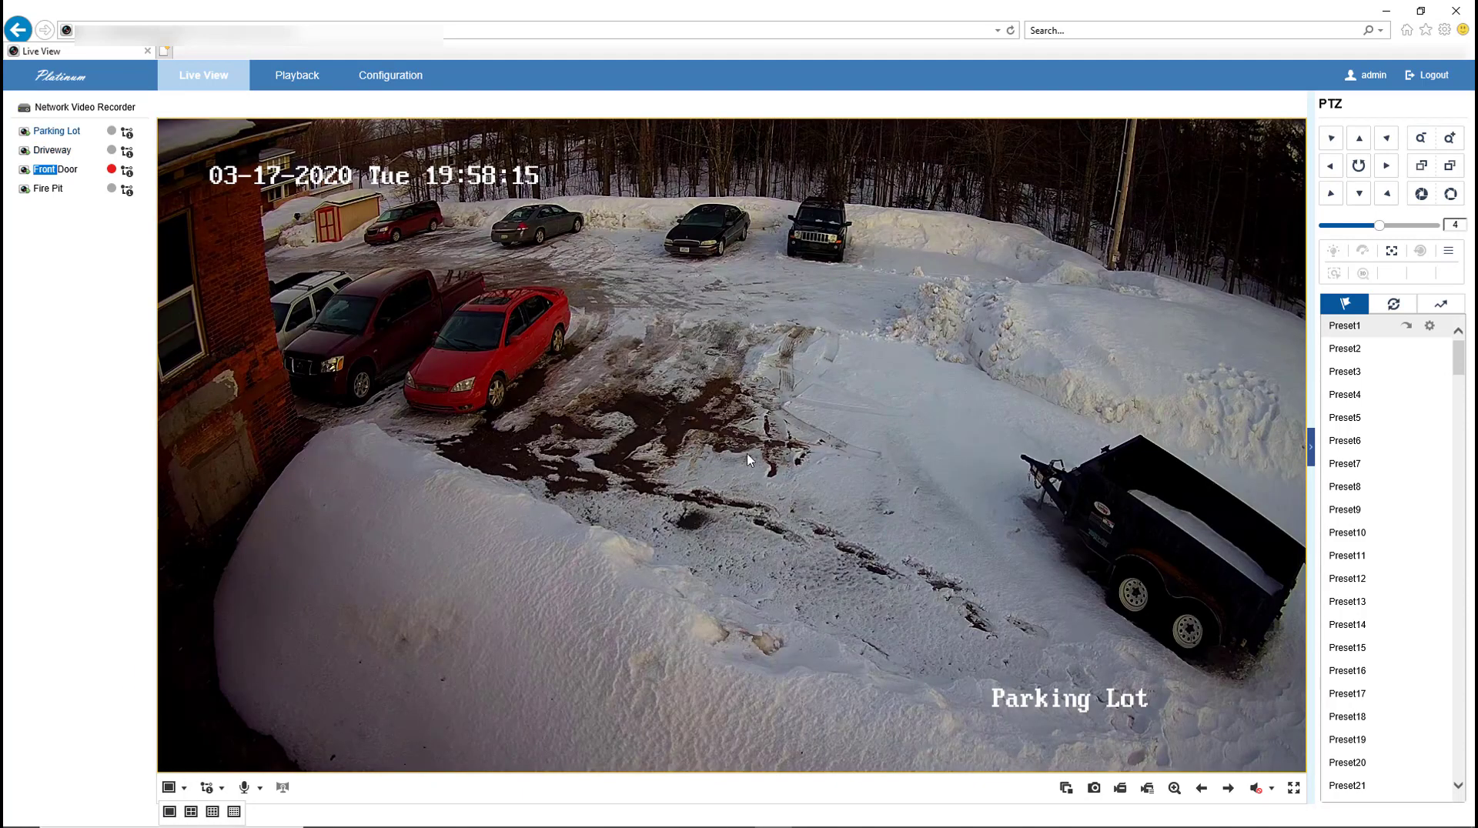
{"action": "left_click", "coordinate": [191, 816]}
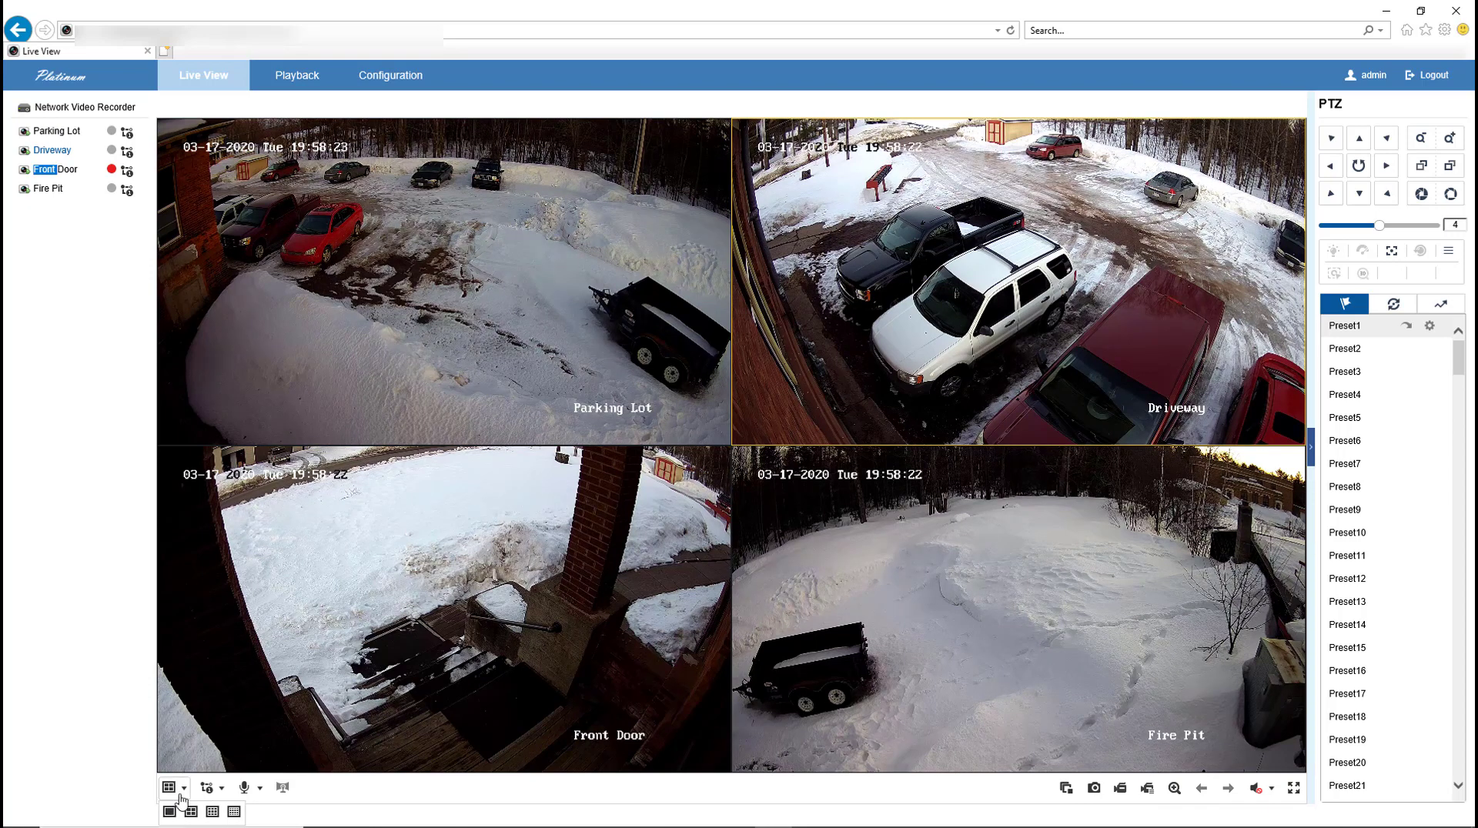
{"action": "left_click", "coordinate": [170, 817]}
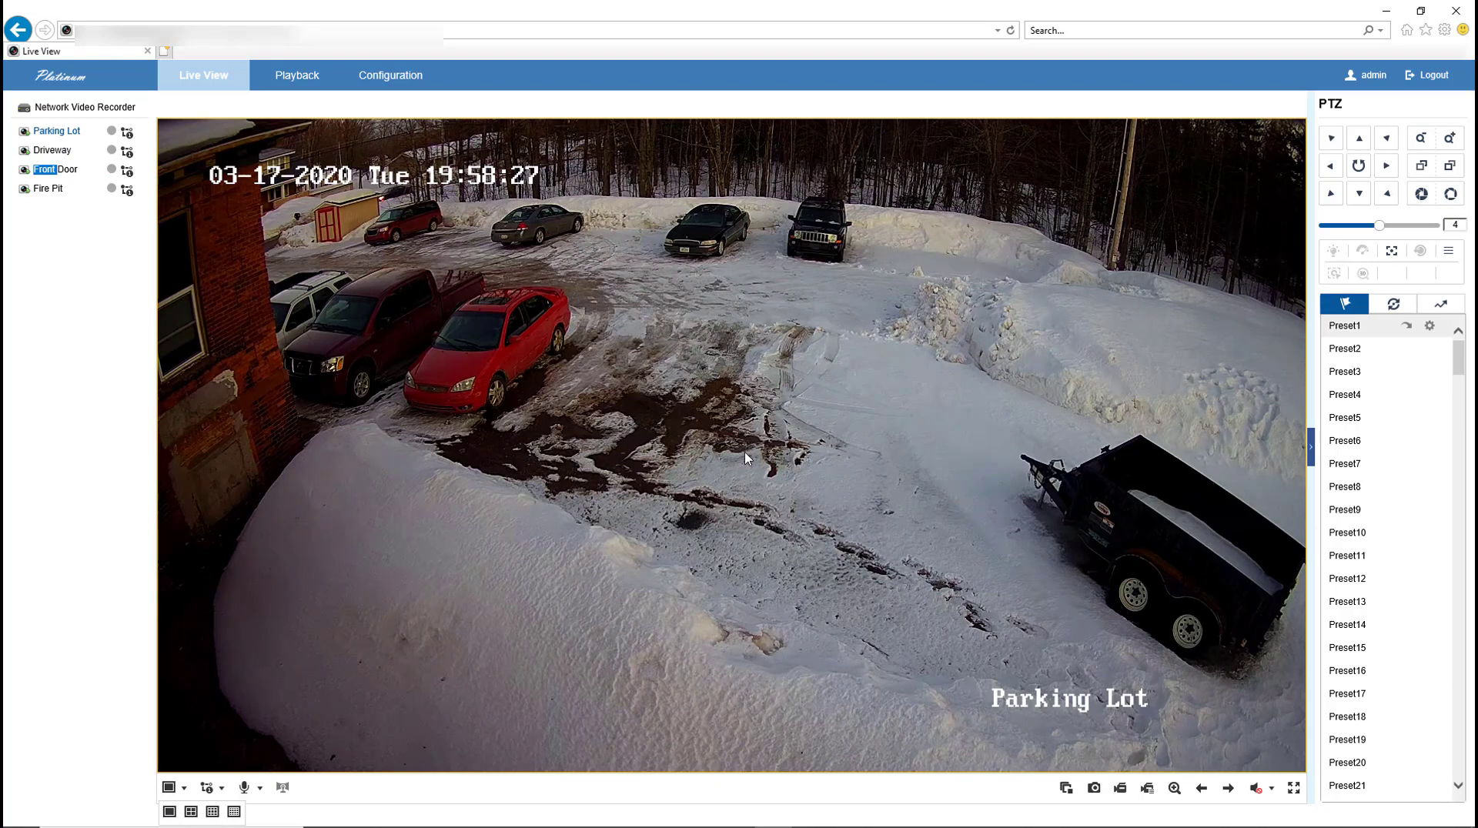
{"action": "left_click", "coordinate": [171, 787]}
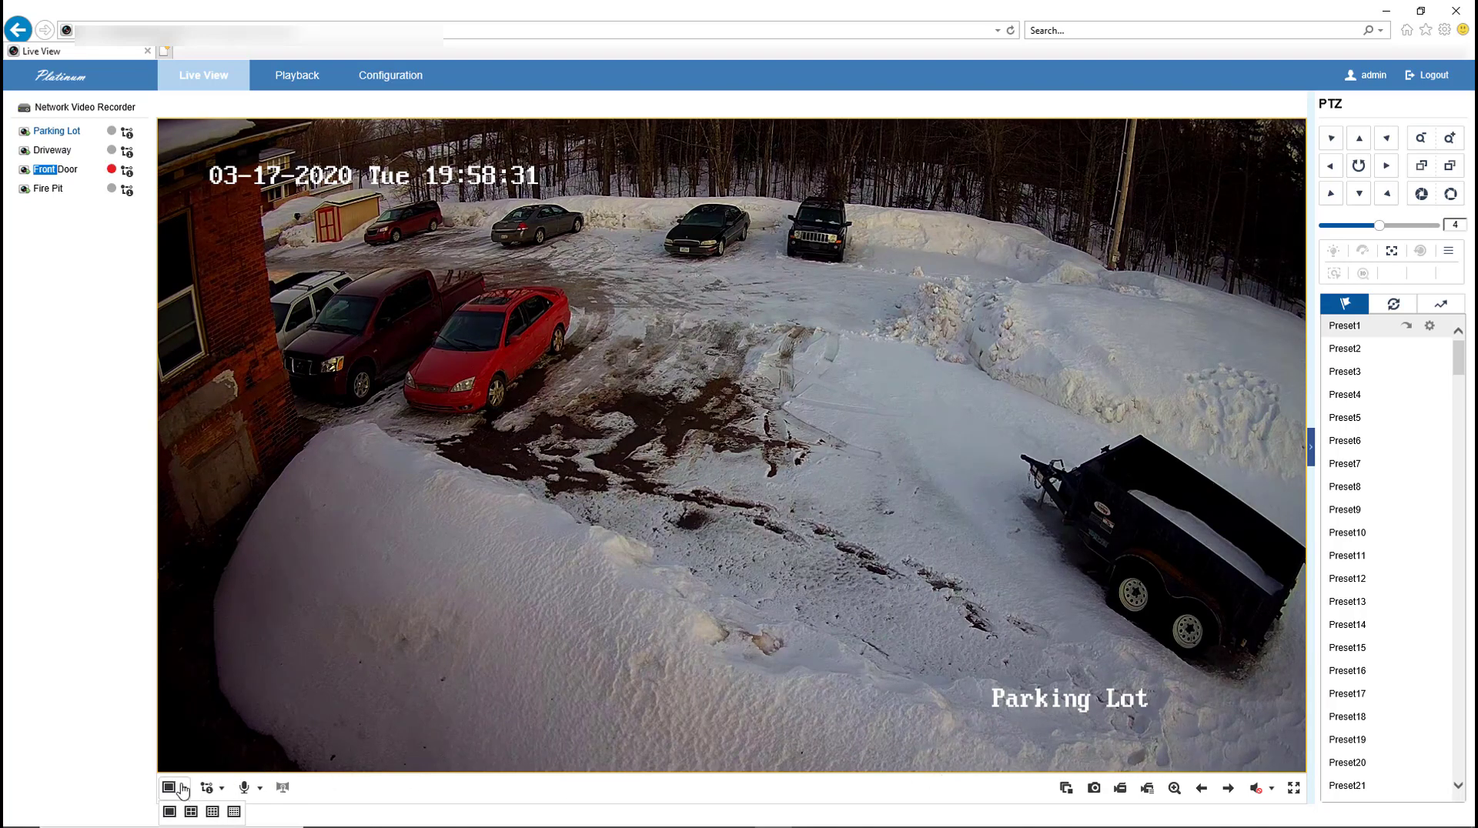
{"action": "left_click", "coordinate": [190, 812]}
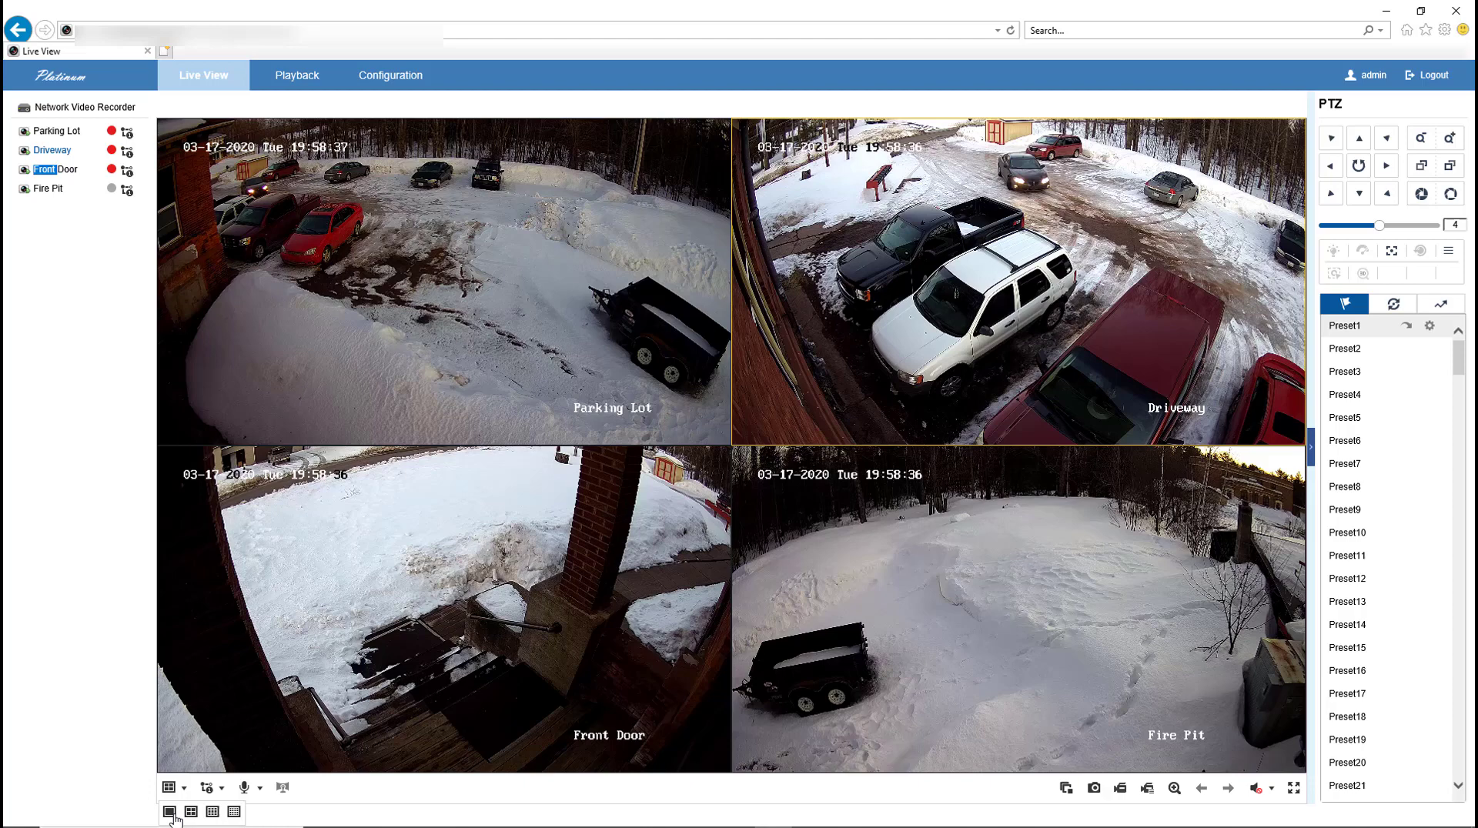
Step: Load the Driveway camera into the first 2x2 tile, then show it alone in the 1x1 layout
{"action": "left_click", "coordinate": [172, 813]}
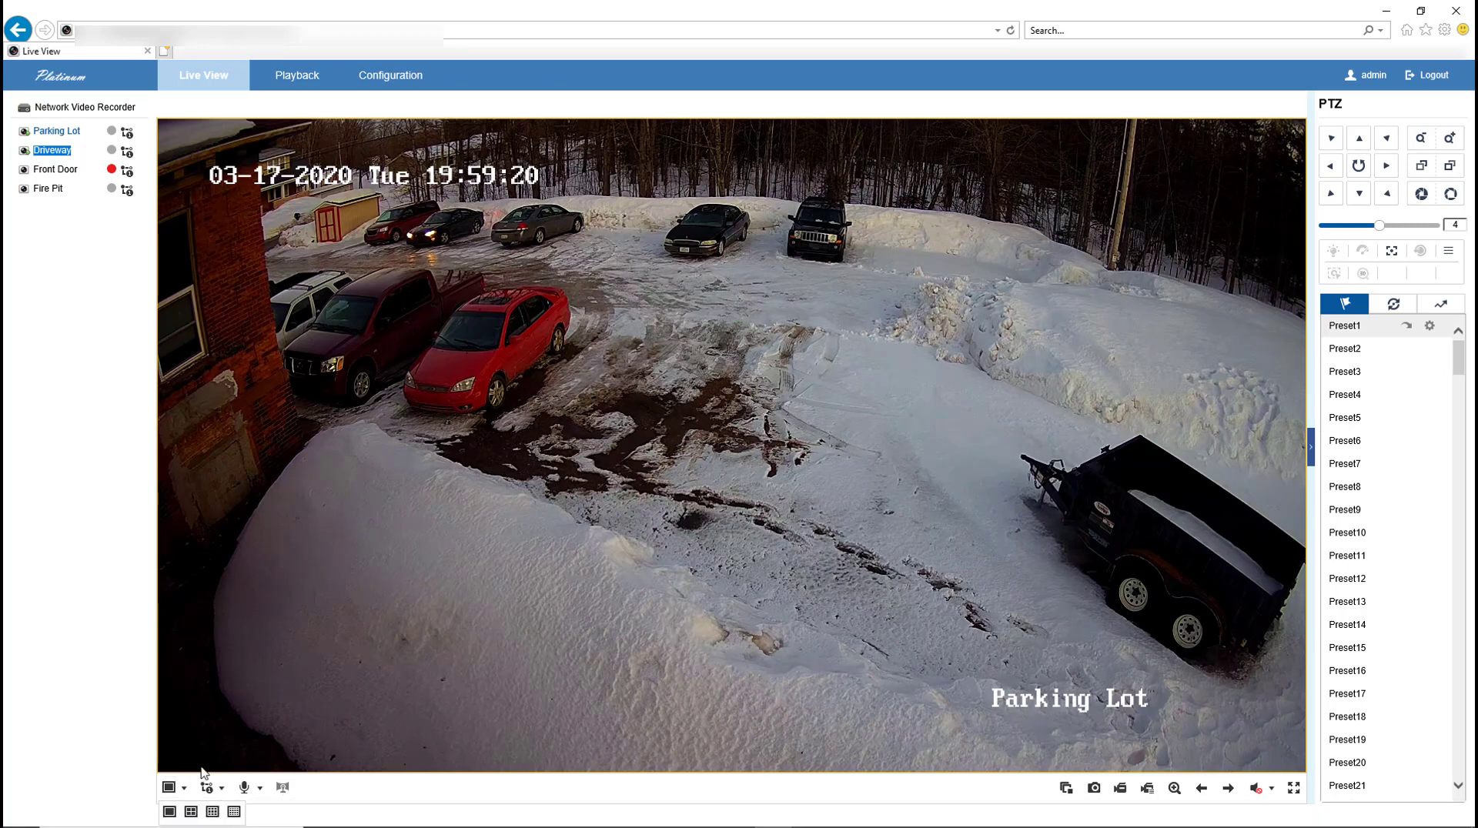
{"action": "left_click", "coordinate": [191, 811]}
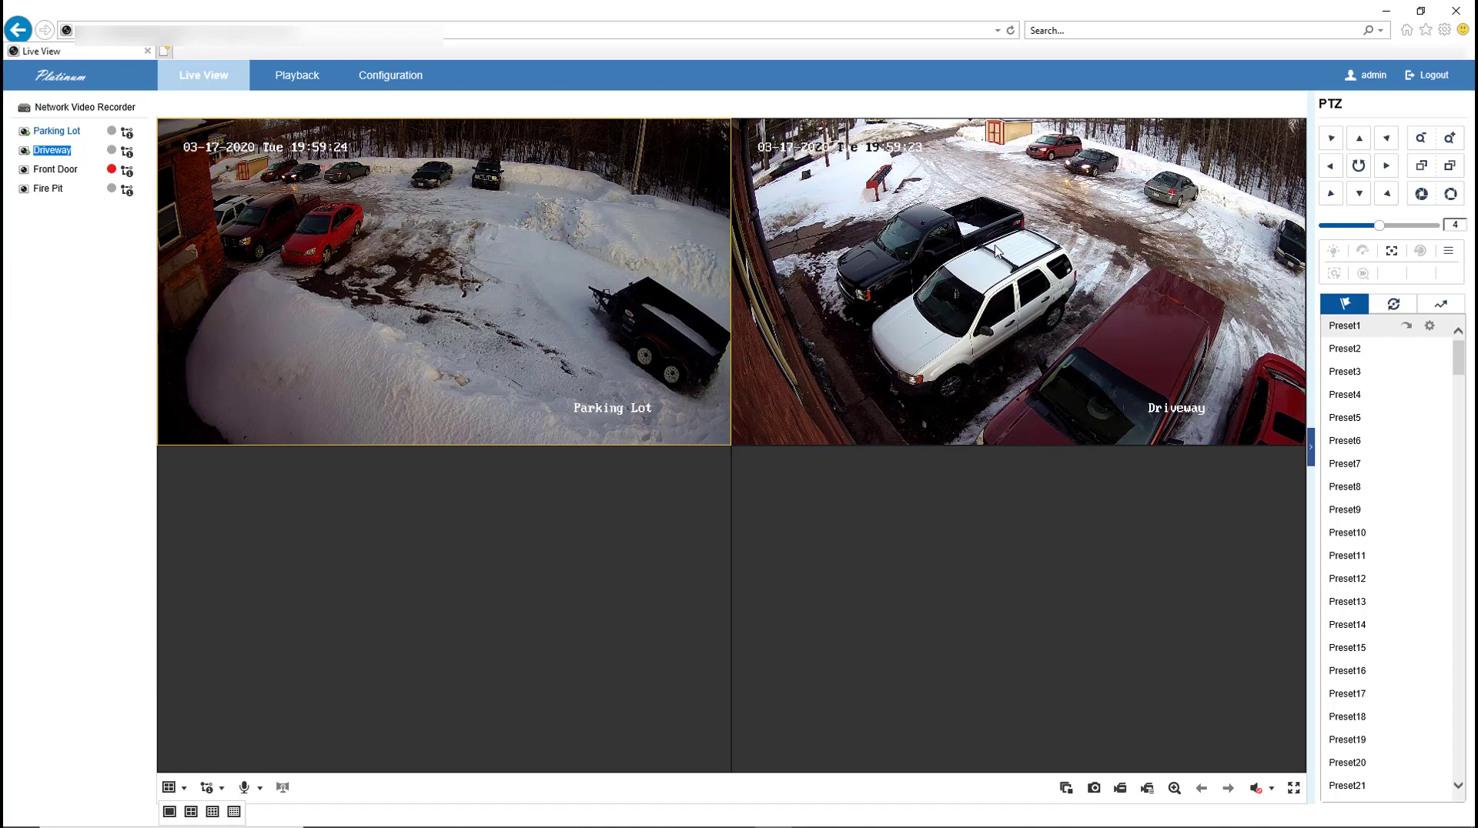
{"action": "left_click", "coordinate": [55, 154]}
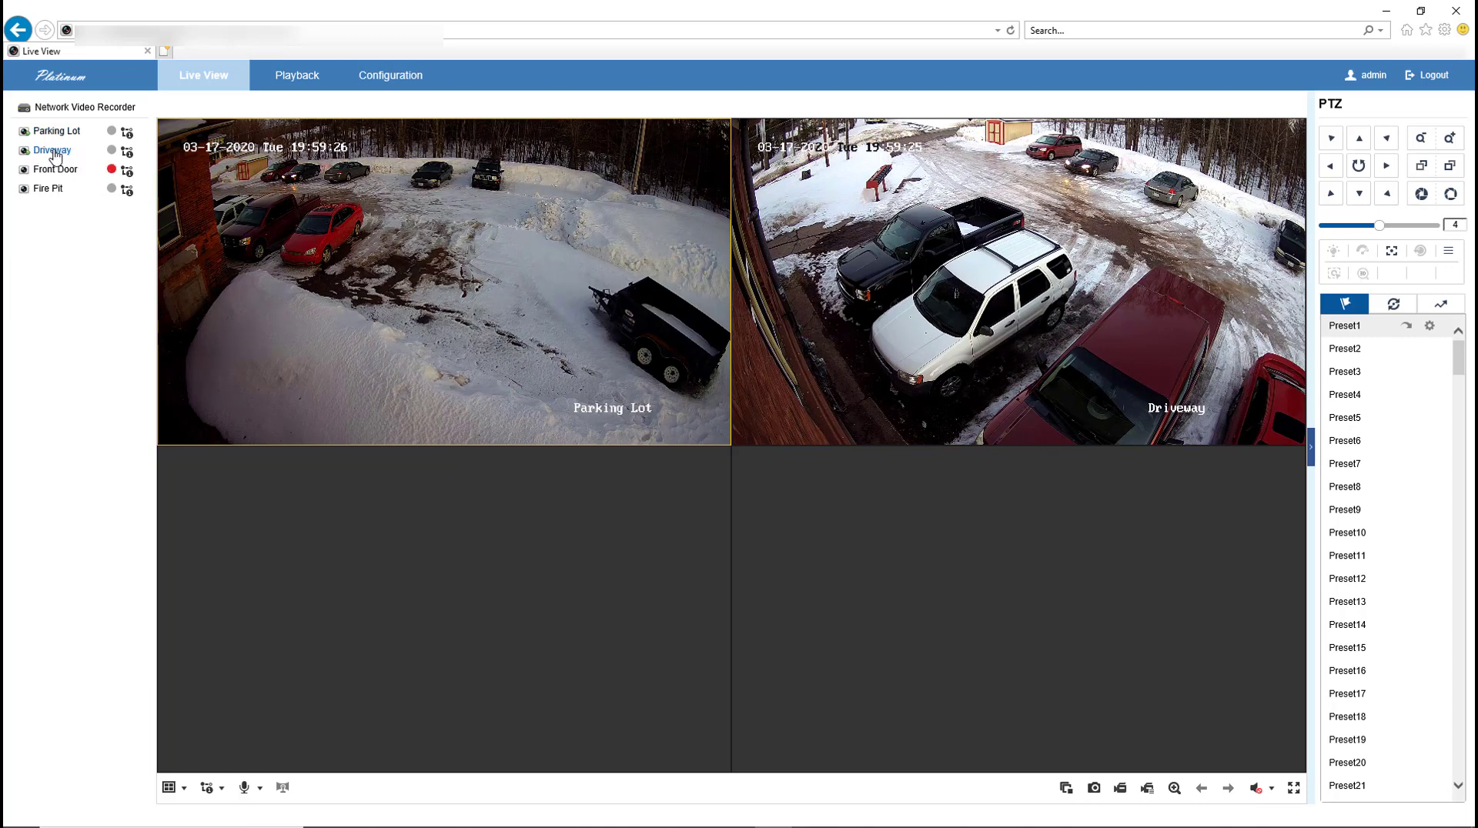
{"action": "double_click", "coordinate": [55, 153]}
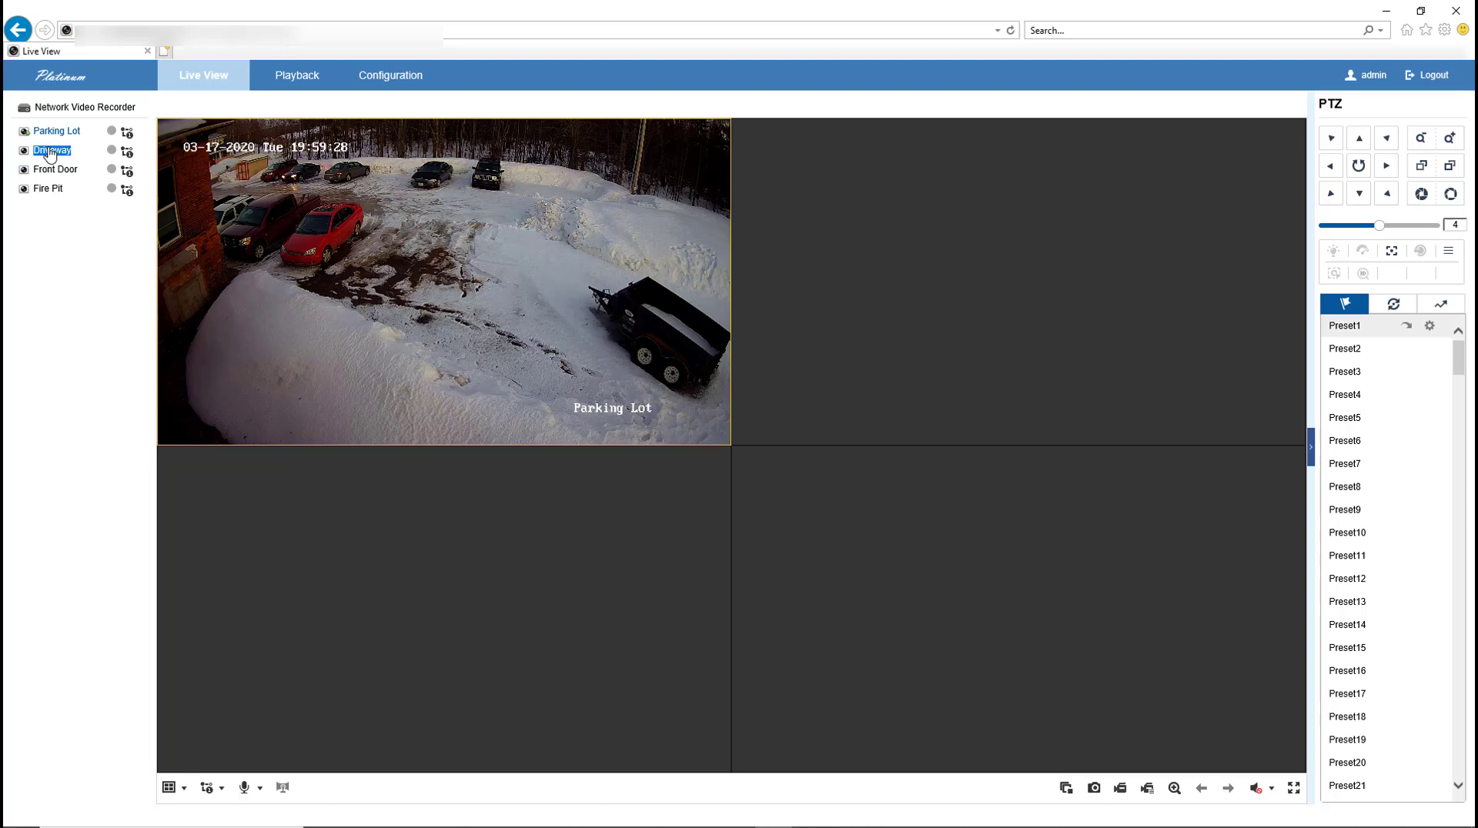
{"action": "double_click", "coordinate": [49, 152]}
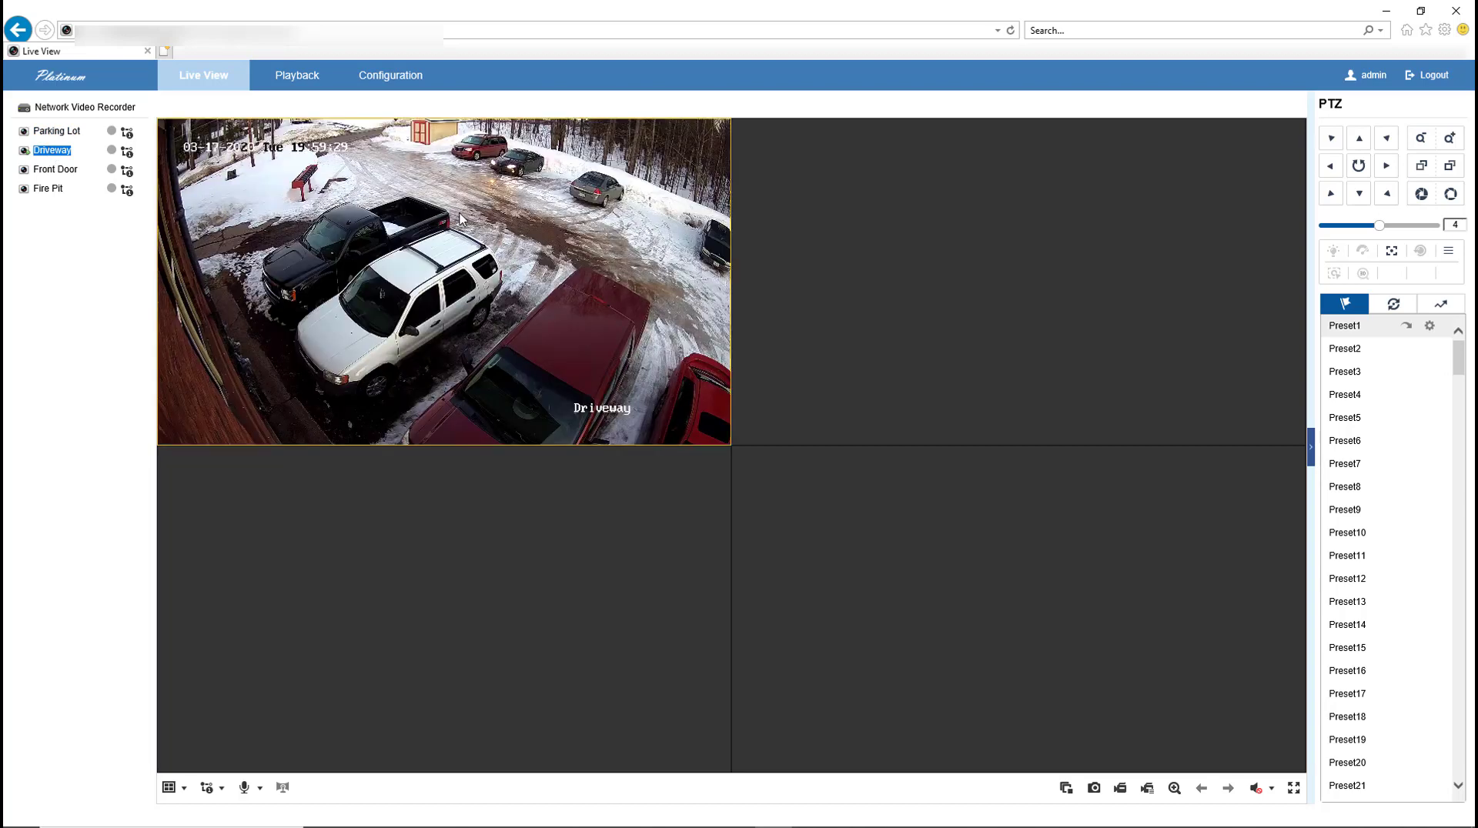
{"action": "left_click", "coordinate": [170, 787]}
{"action": "left_click", "coordinate": [171, 813]}
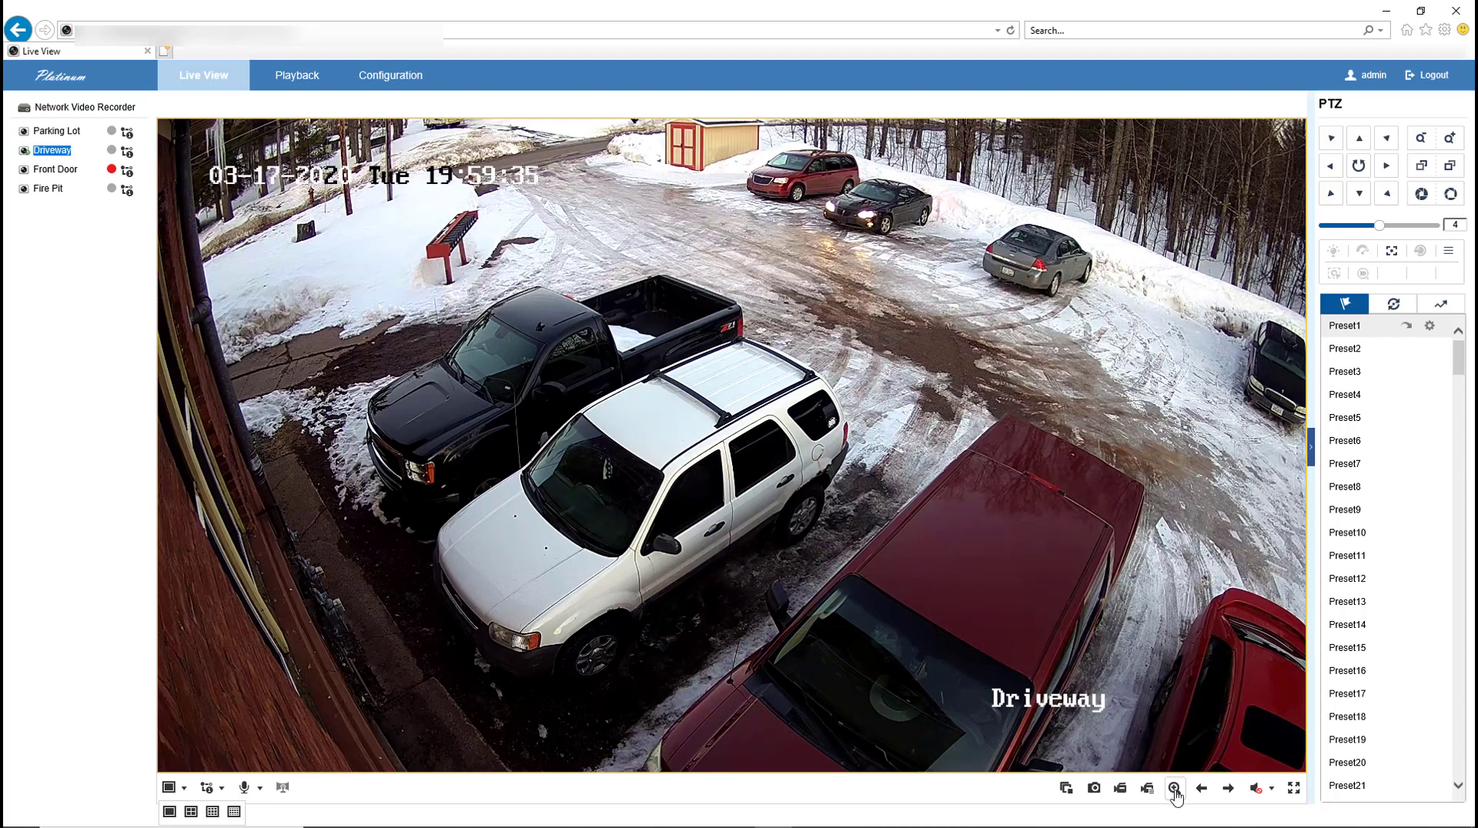
Step: Digitally zoom on the Driveway pickup and SUV with e-PTZ, then disable the zoom
{"action": "left_click", "coordinate": [1174, 793]}
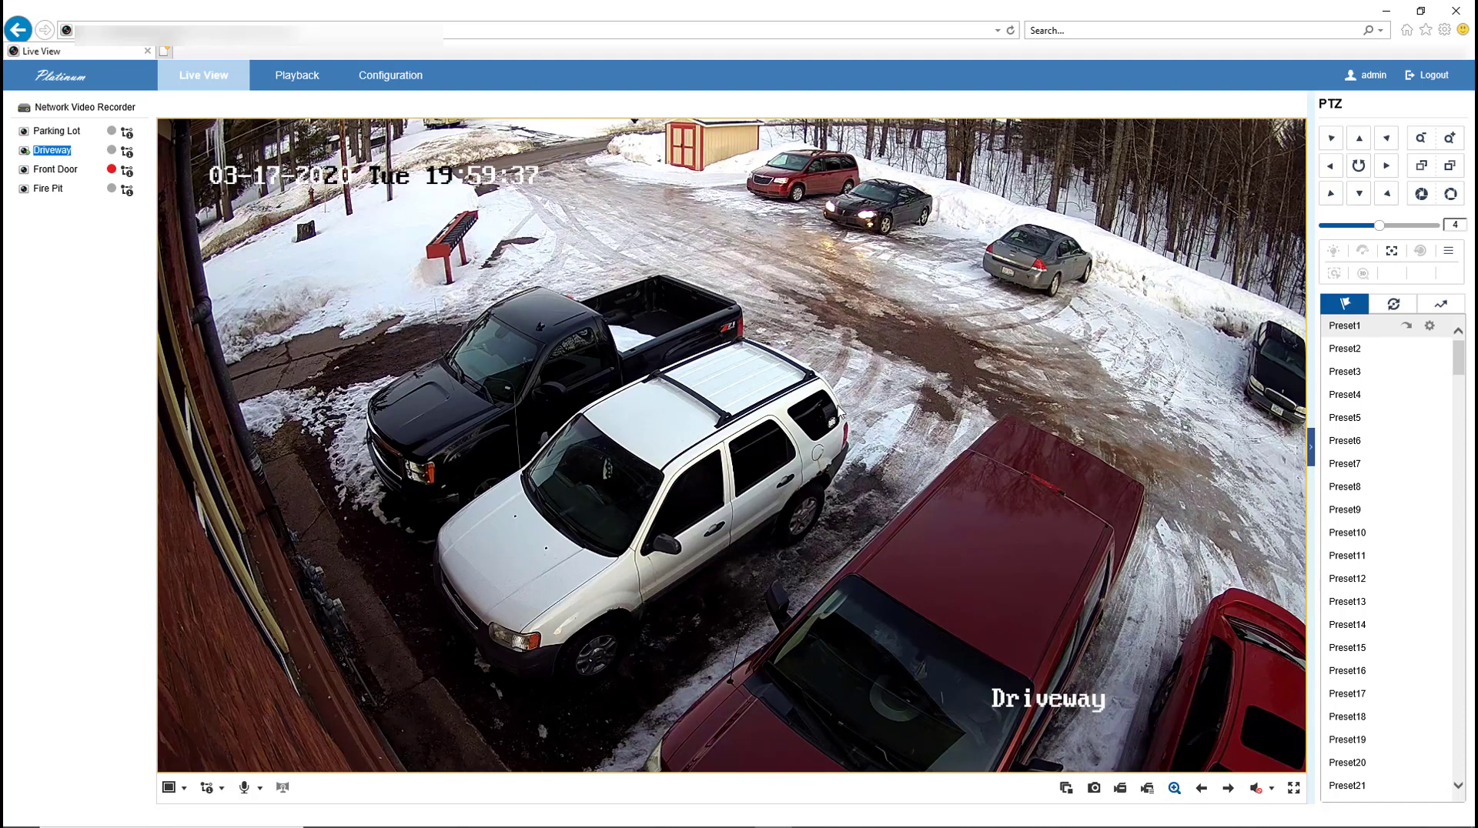
{"action": "left_click_drag", "start_coordinate": [532, 281], "coordinate": [1055, 578]}
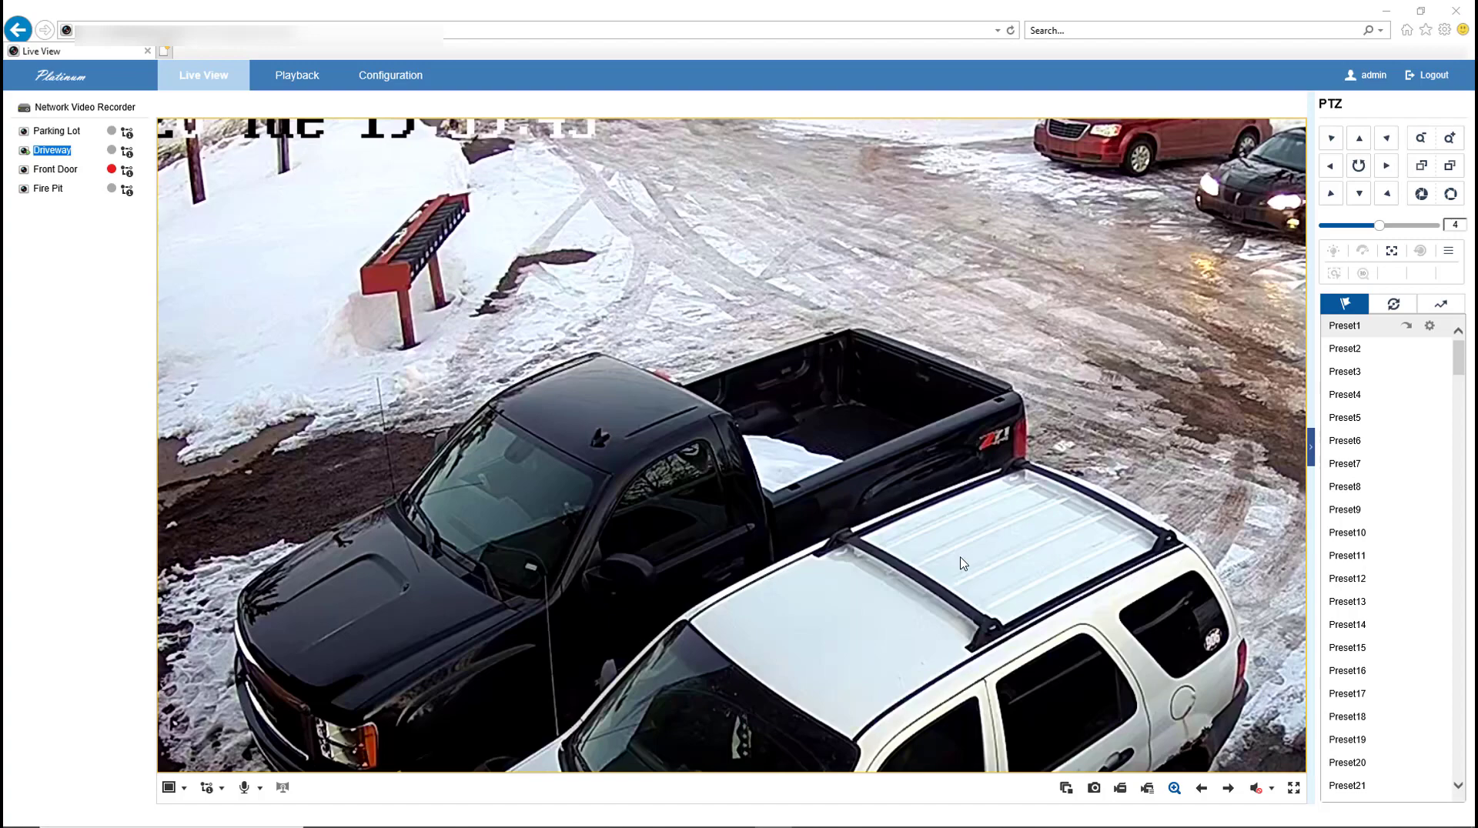
{"action": "left_click", "coordinate": [1173, 790]}
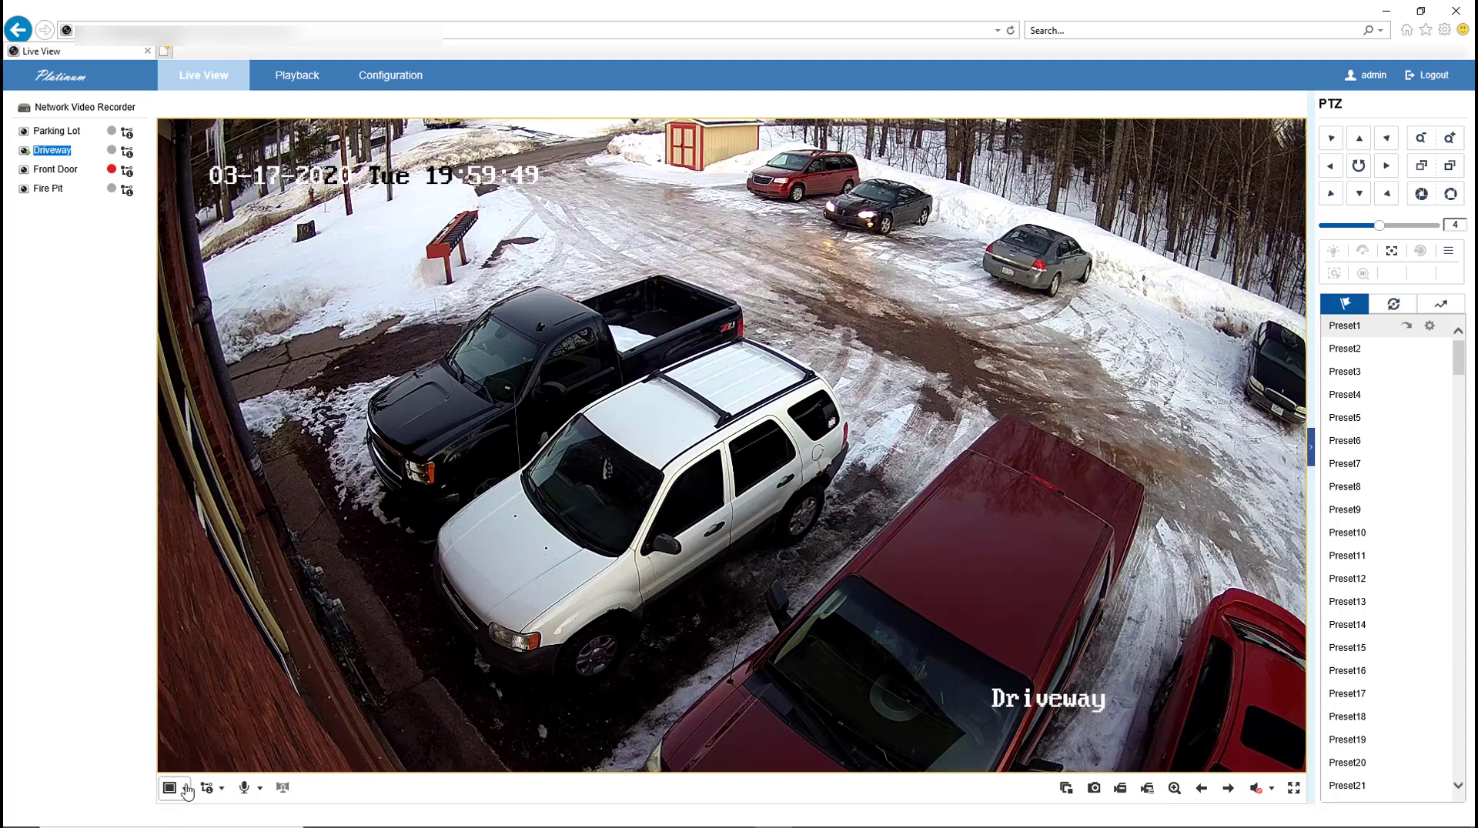
Step: Switch to the 2x2 layout and restart live view on all cameras
{"action": "left_click", "coordinate": [186, 789]}
{"action": "left_click", "coordinate": [192, 812]}
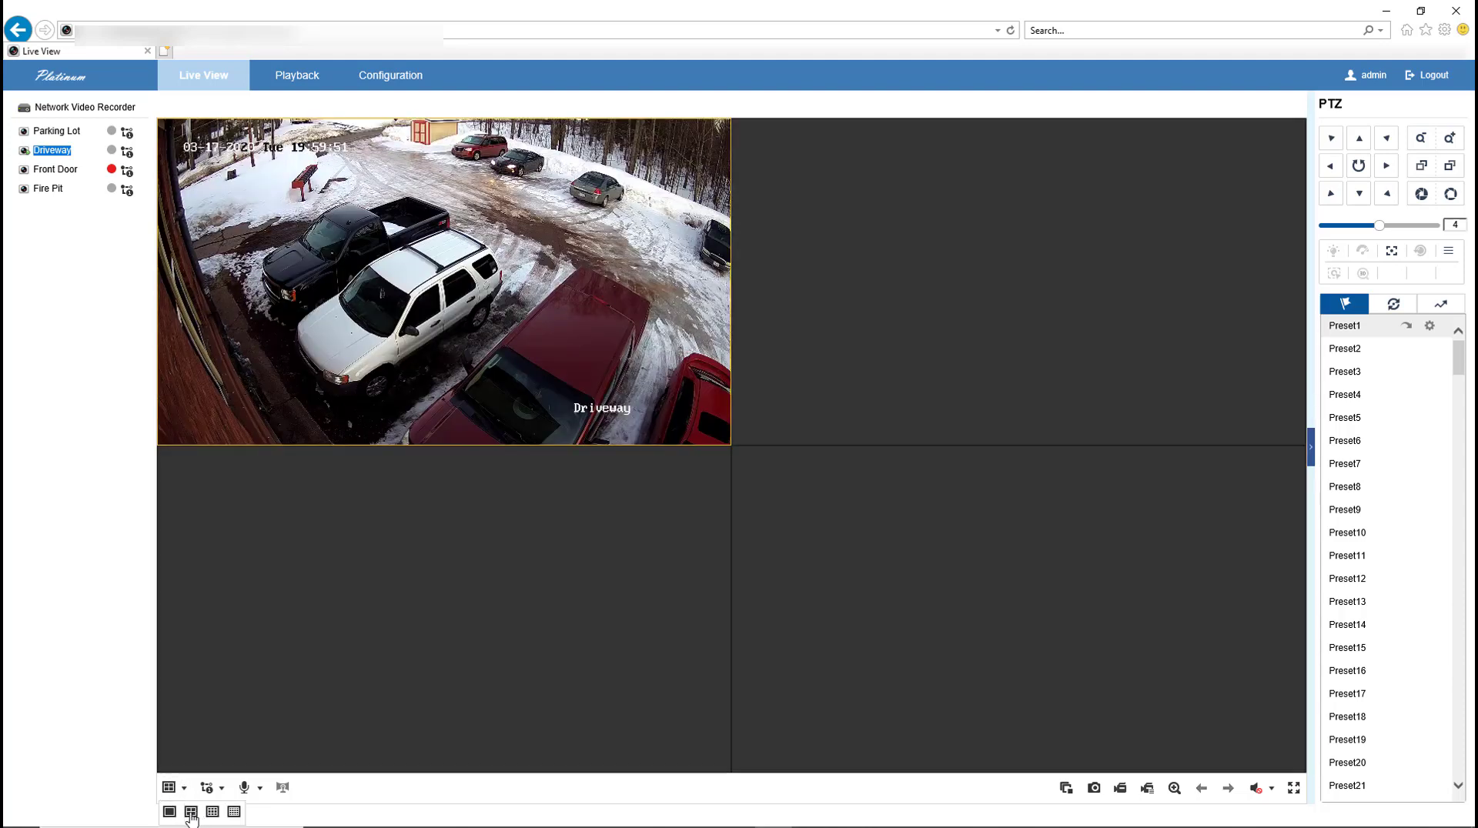
{"action": "left_click", "coordinate": [1066, 787]}
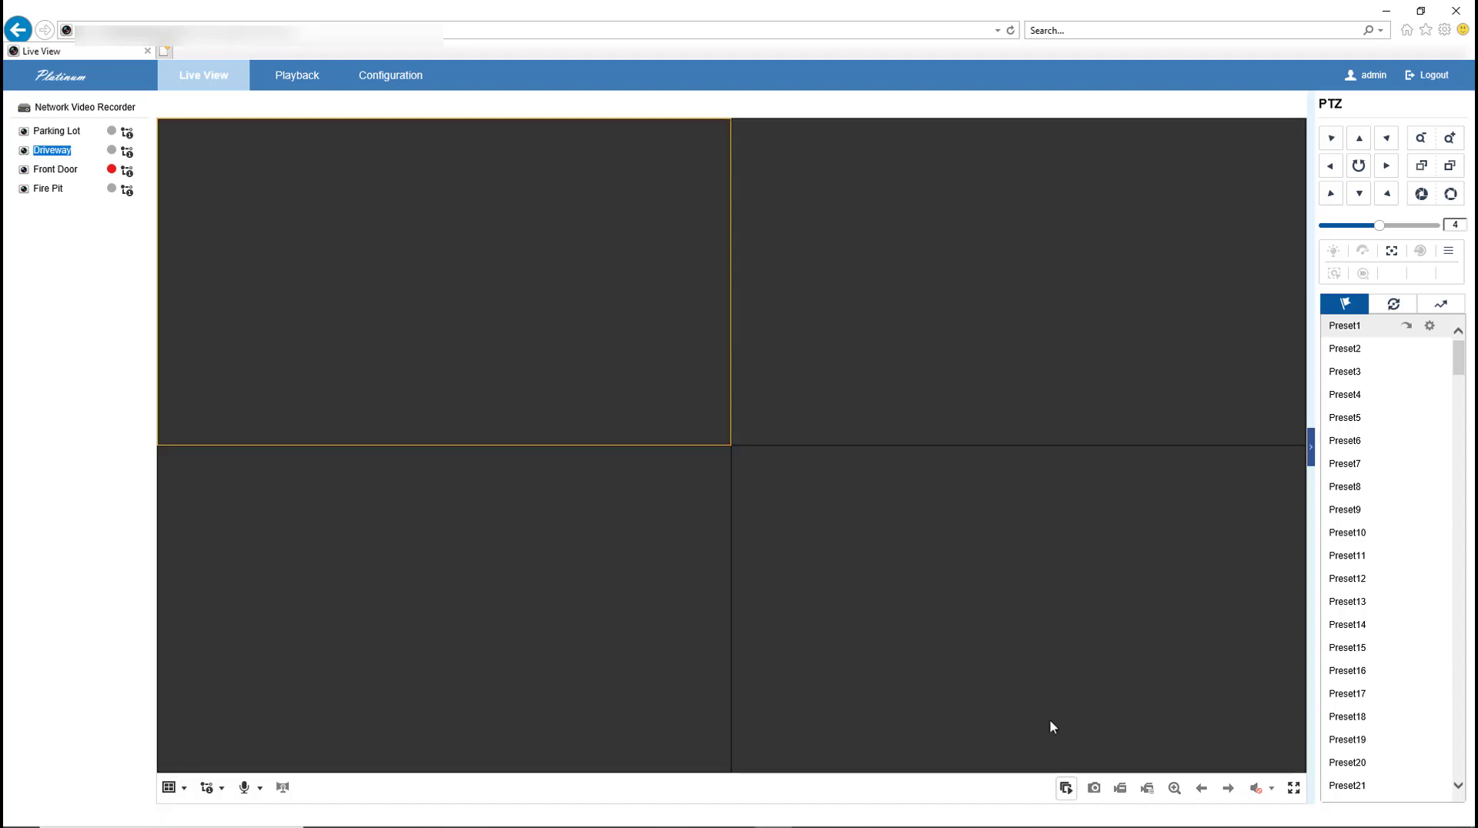
{"action": "left_click", "coordinate": [1066, 787]}
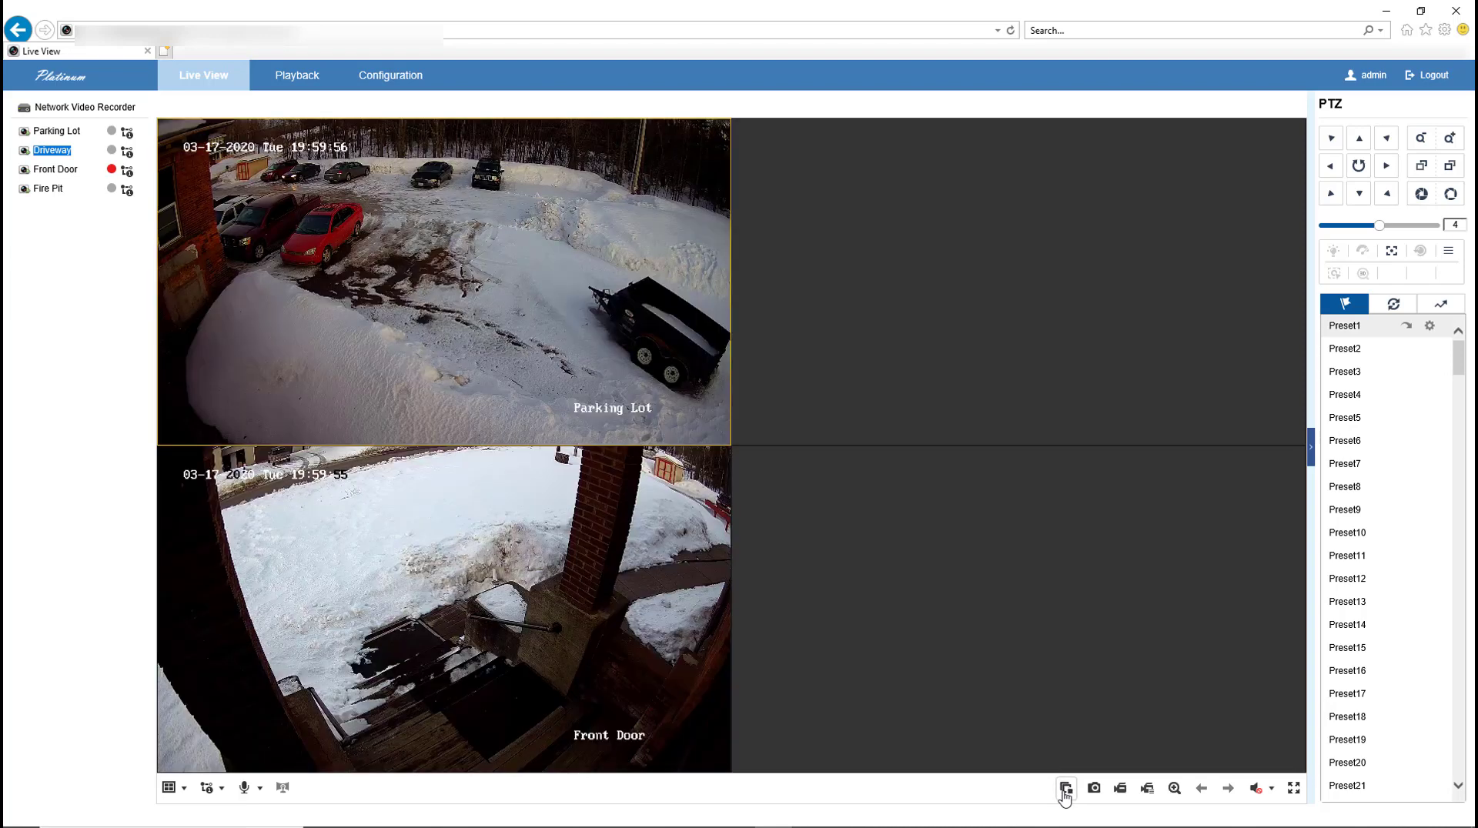